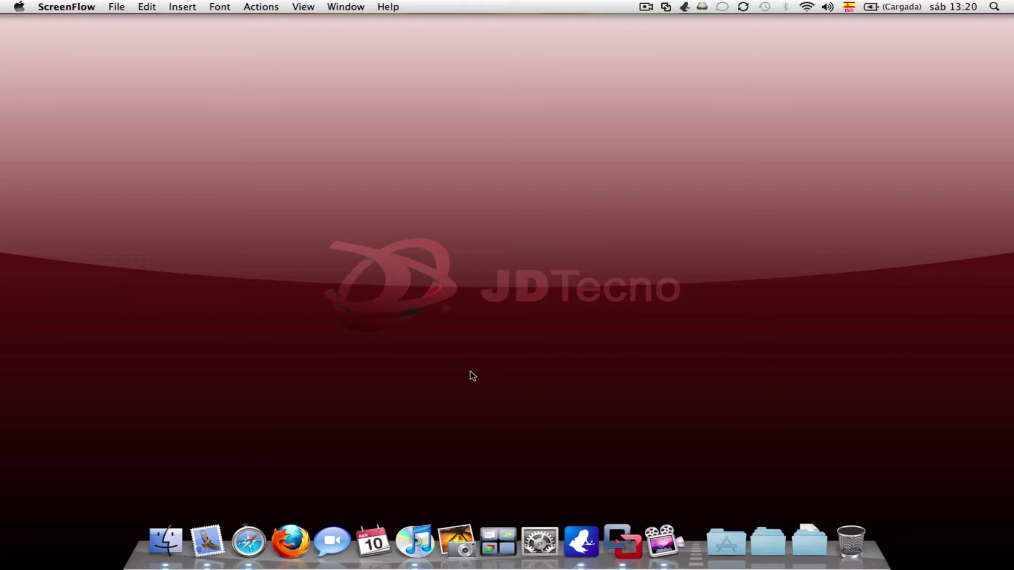
Step: Open Safari and look through Apple's English Mac page down to the tutorials and Where to Buy sections
left_click(248, 541)
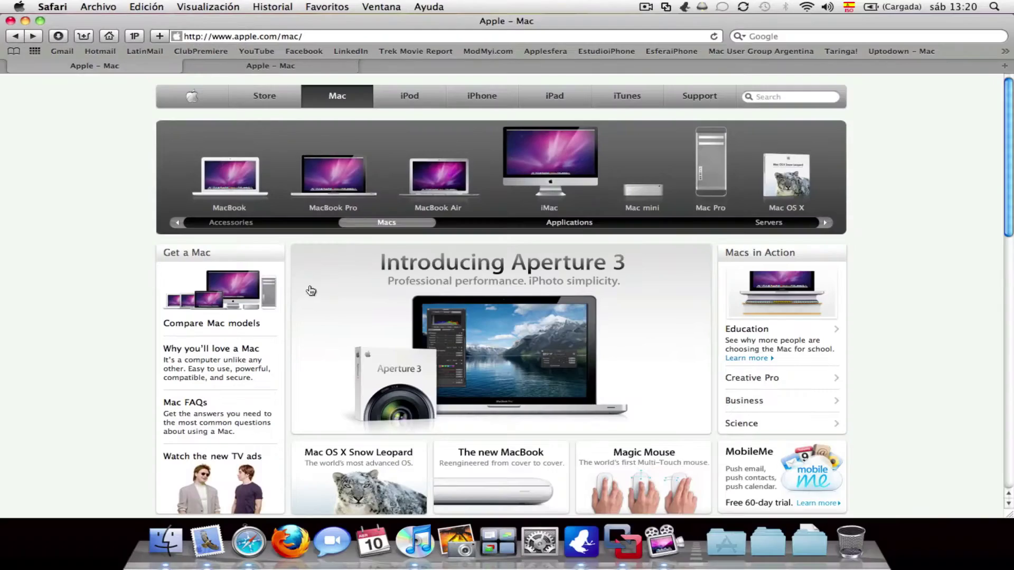
scroll(313, 297, "down", 1)
scroll(313, 296, "down", 5)
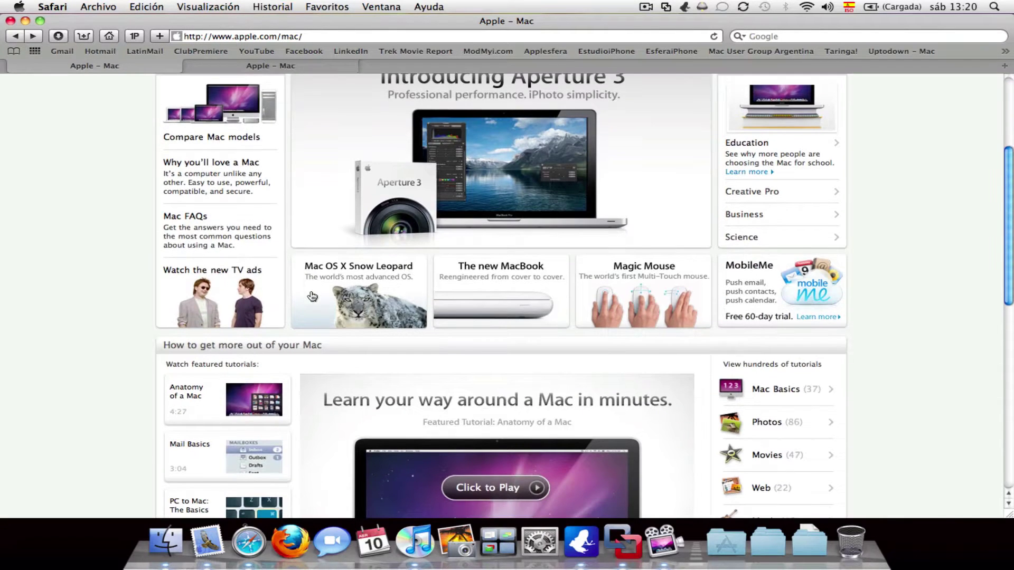
scroll(313, 296, "down", 6)
scroll(310, 296, "up", 1)
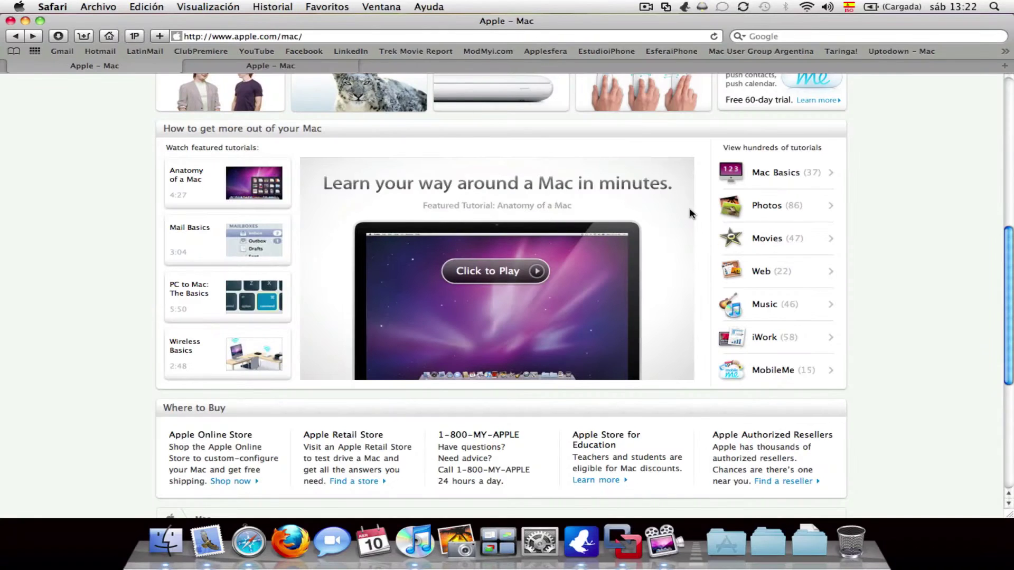
Step: Switch to the Spanish Apple Mac page and look through its tutorials and purchase sections
left_click(239, 69)
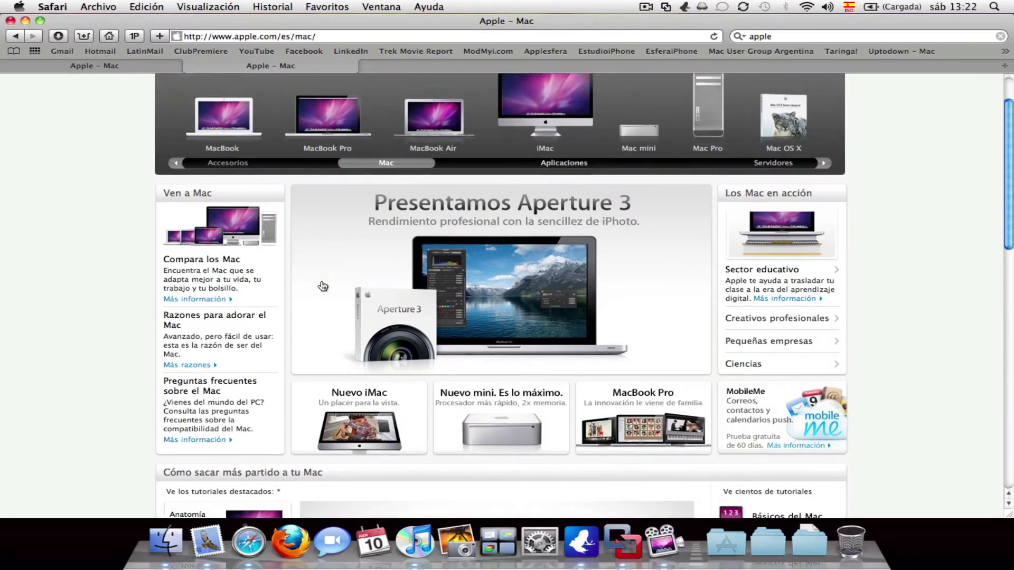
scroll(380, 416, "down", 5)
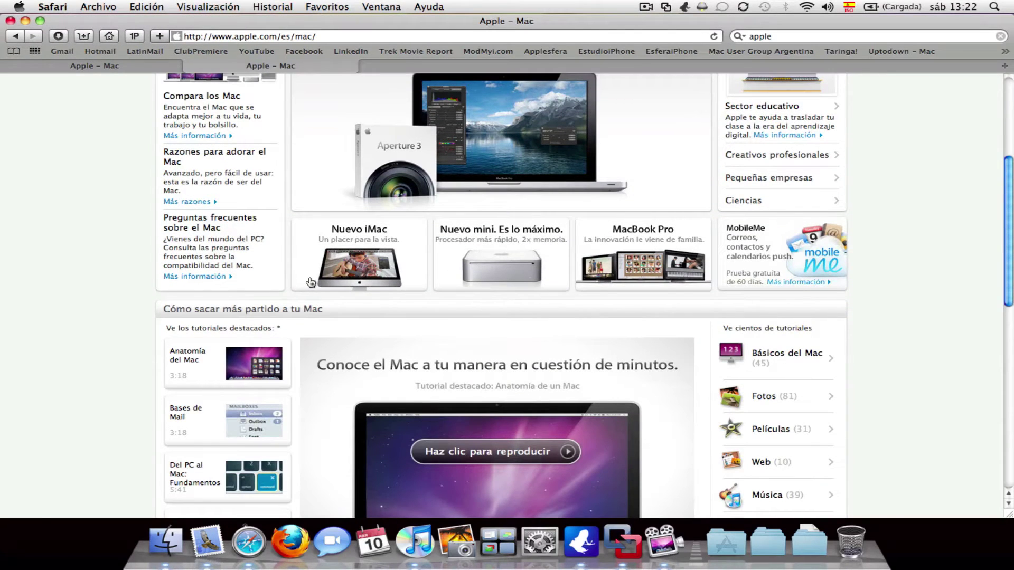
scroll(309, 281, "down", 5)
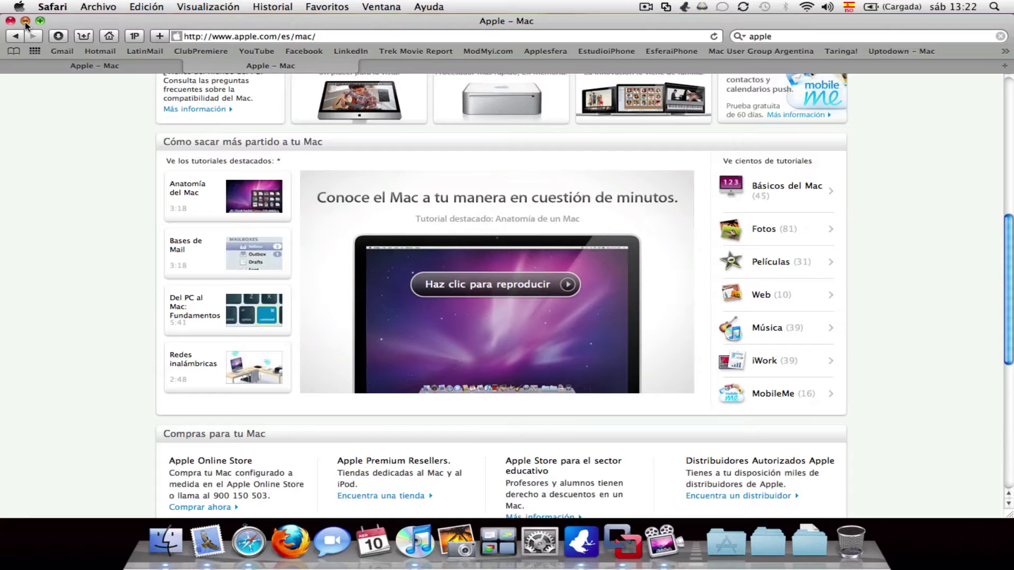
Step: Minimize the Safari window, restore it from the Dock and minimize it again
left_click(61, 52)
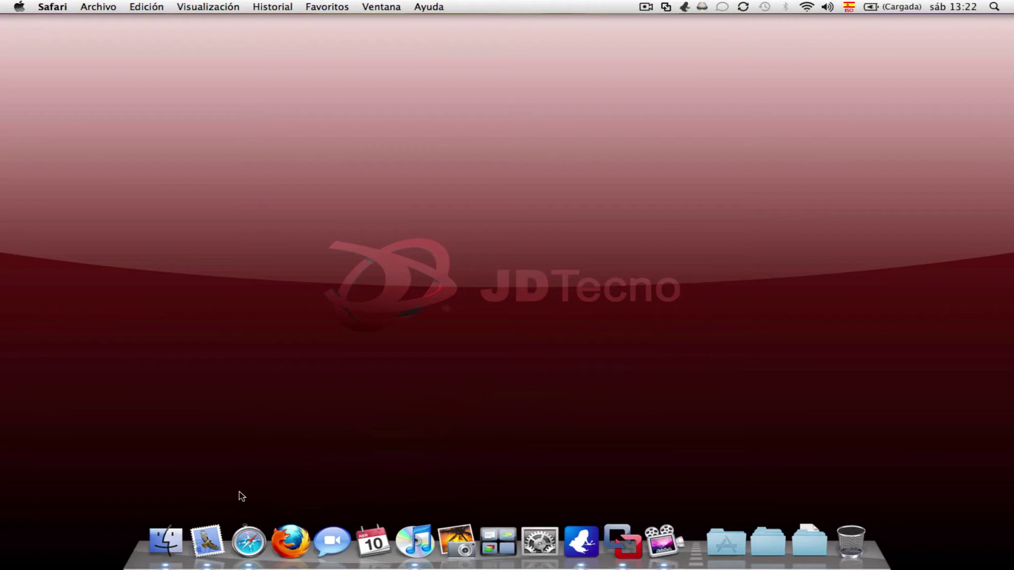
left_click(246, 531)
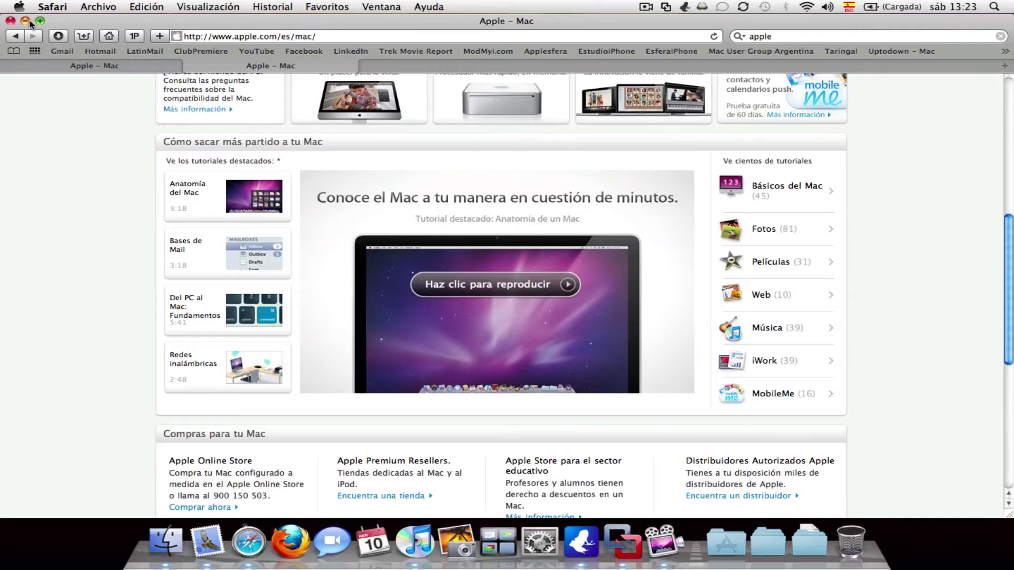
left_click(69, 57)
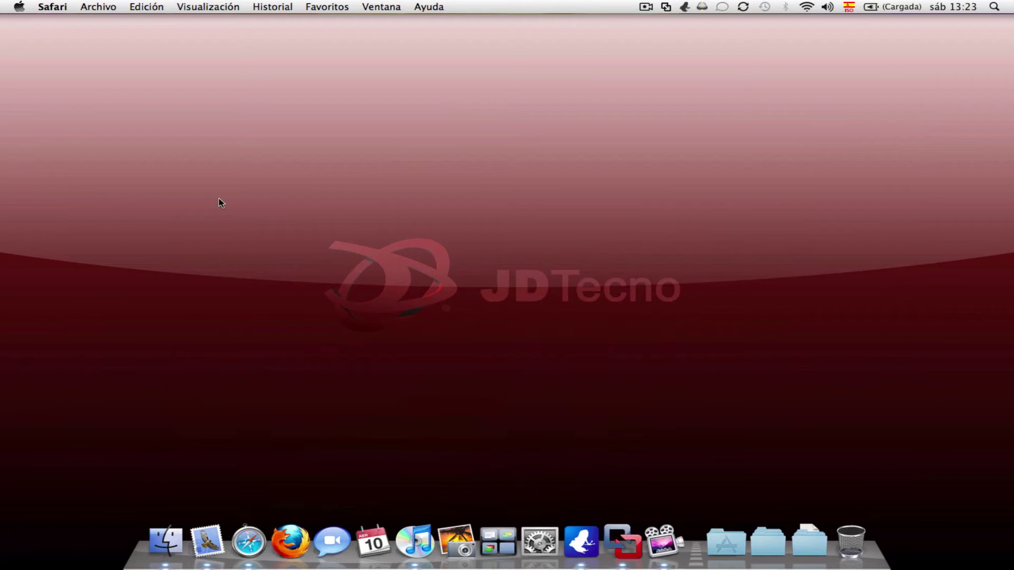
Step: Open a Finder window on the home folder, reduce its height and reposition it on the desktop
left_click(165, 540)
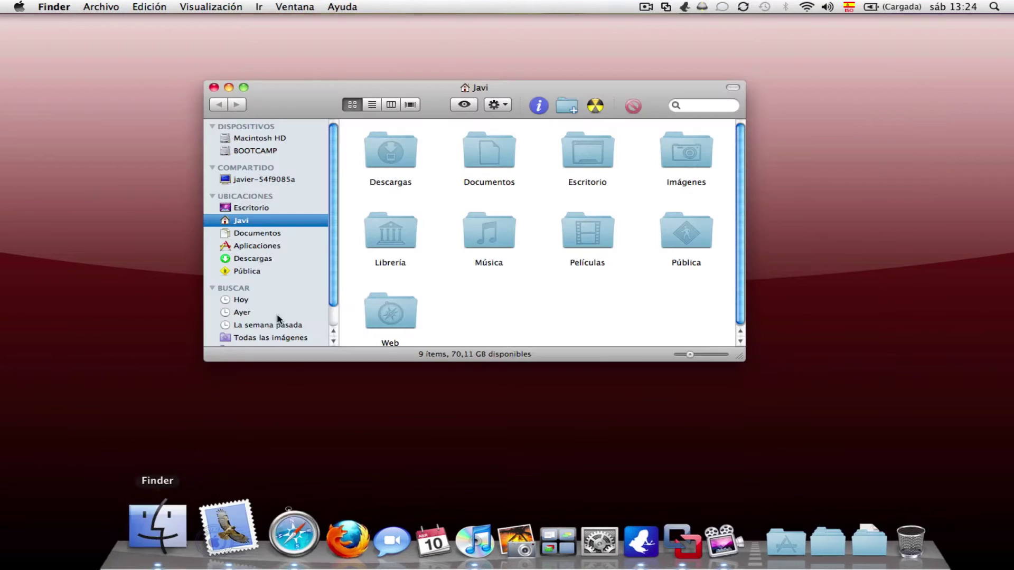
mouse_move(307, 99)
left_mouse_down()
mouse_move(280, 91)
mouse_move(291, 96)
left_mouse_up()
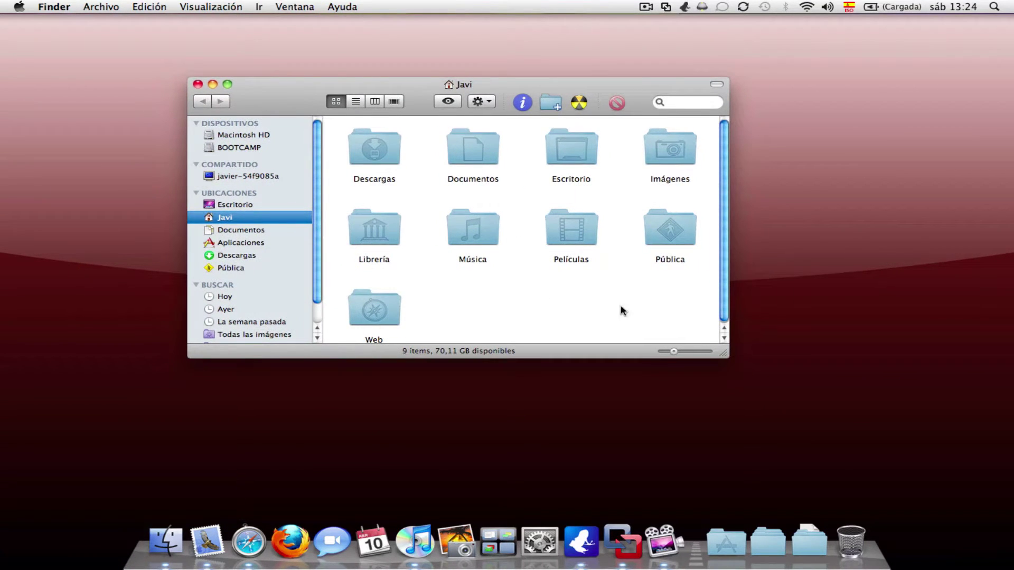
left_click_drag(726, 358, 723, 329)
left_click_drag(310, 110, 331, 113)
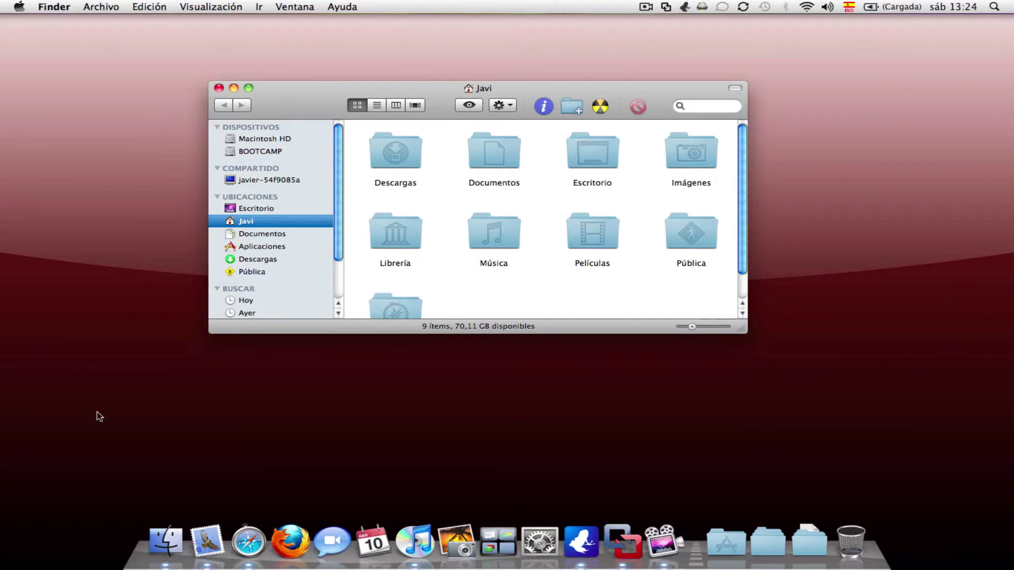
Step: Toggle the Finder window between its custom size and the fit-to-content size, ending fitted to its content
left_click(249, 88)
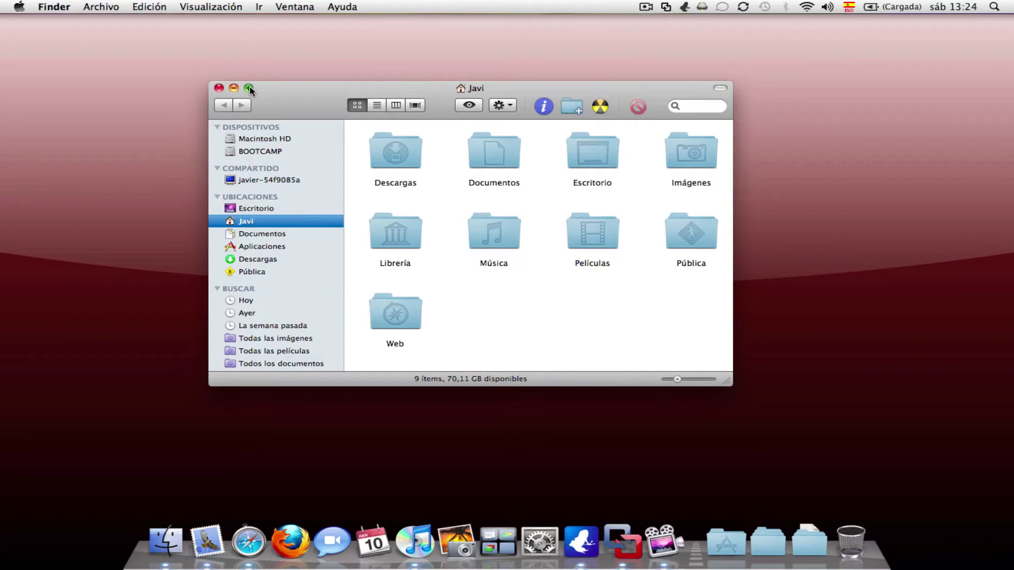
left_click(249, 88)
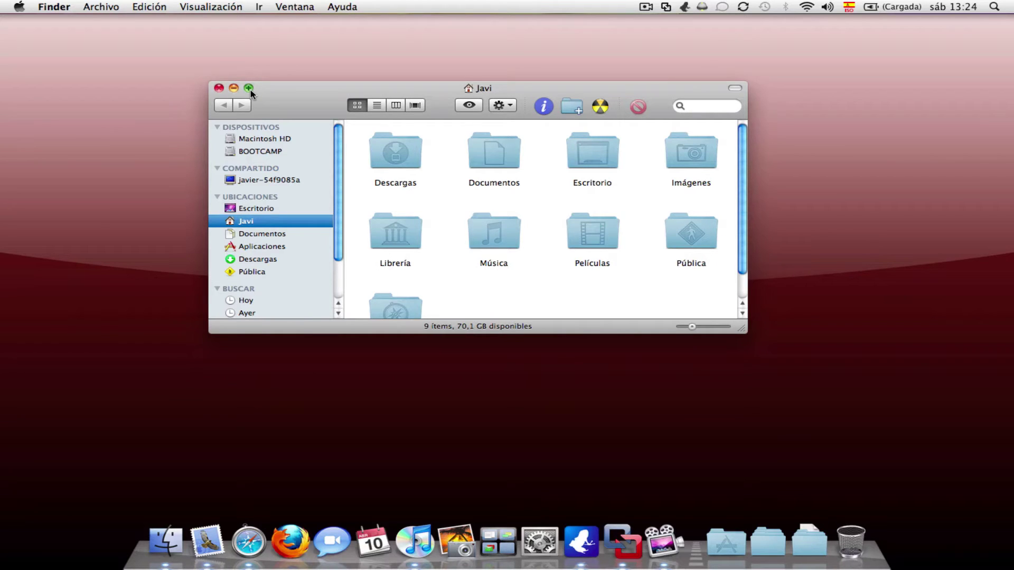
left_click(250, 89)
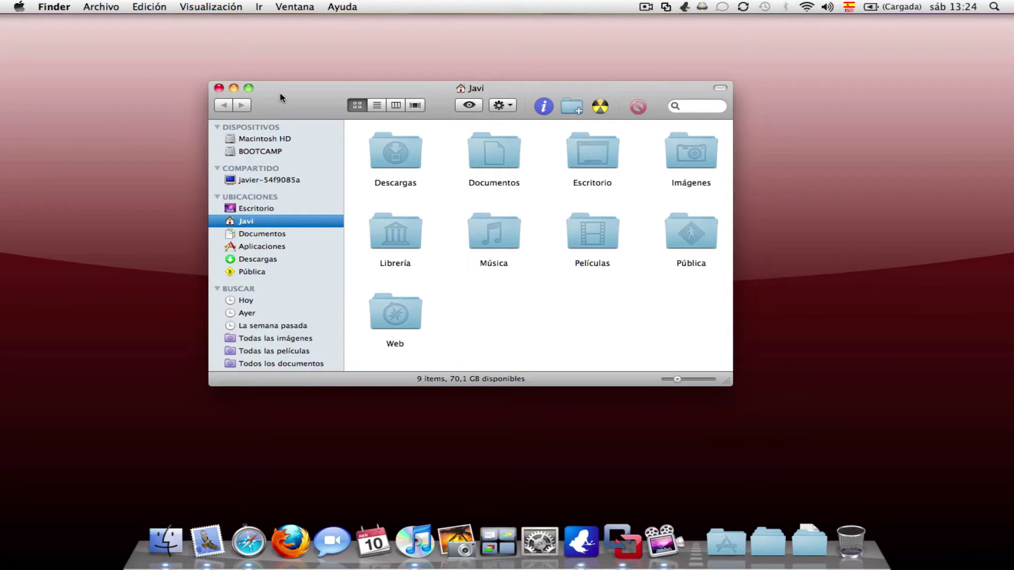
Step: Move the Finder window slightly, enlarge it to the screen's lower-right corner and toggle its zoom size
left_click_drag(280, 93, 271, 93)
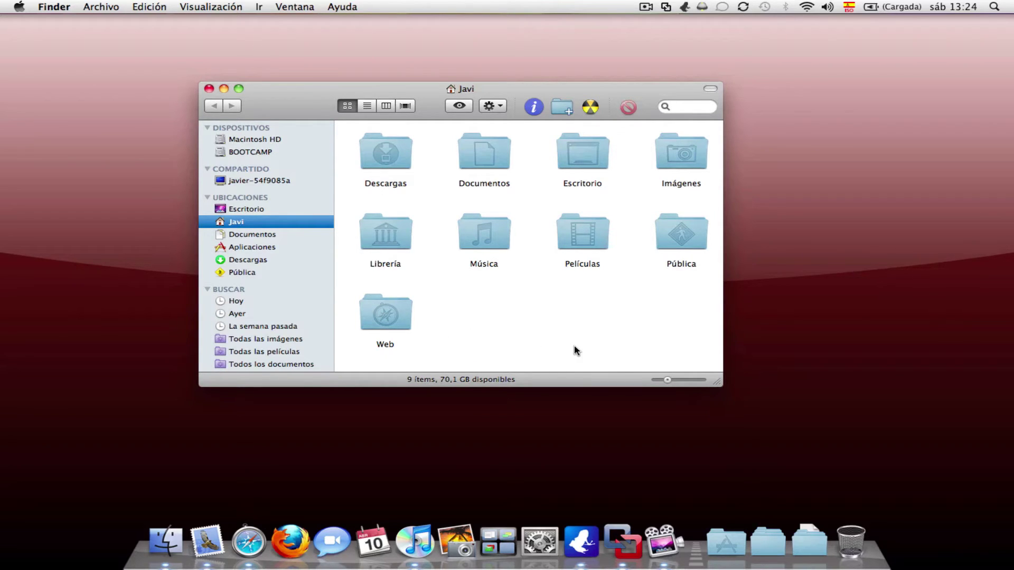
left_click_drag(718, 381, 1012, 522)
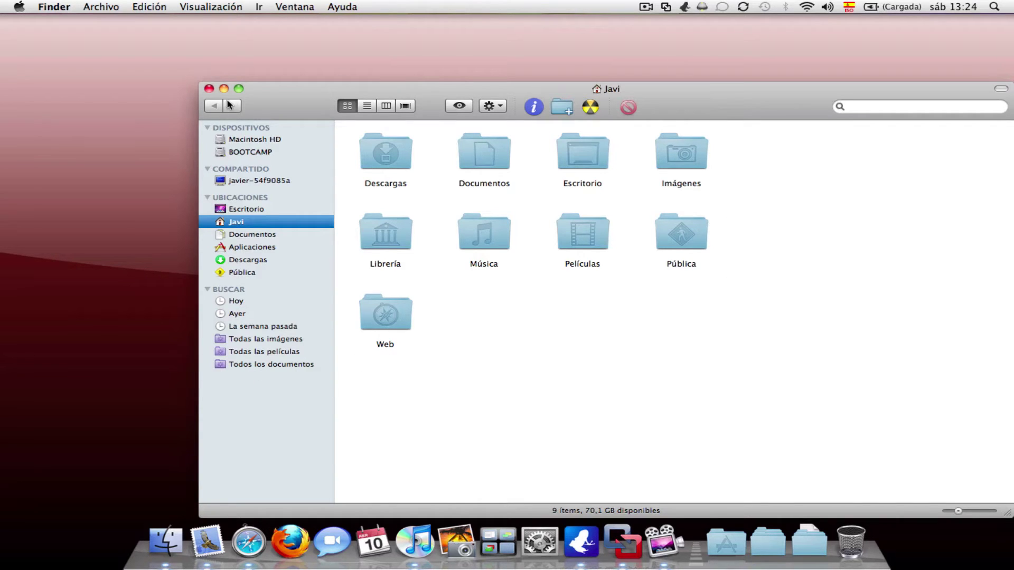
left_click(239, 88)
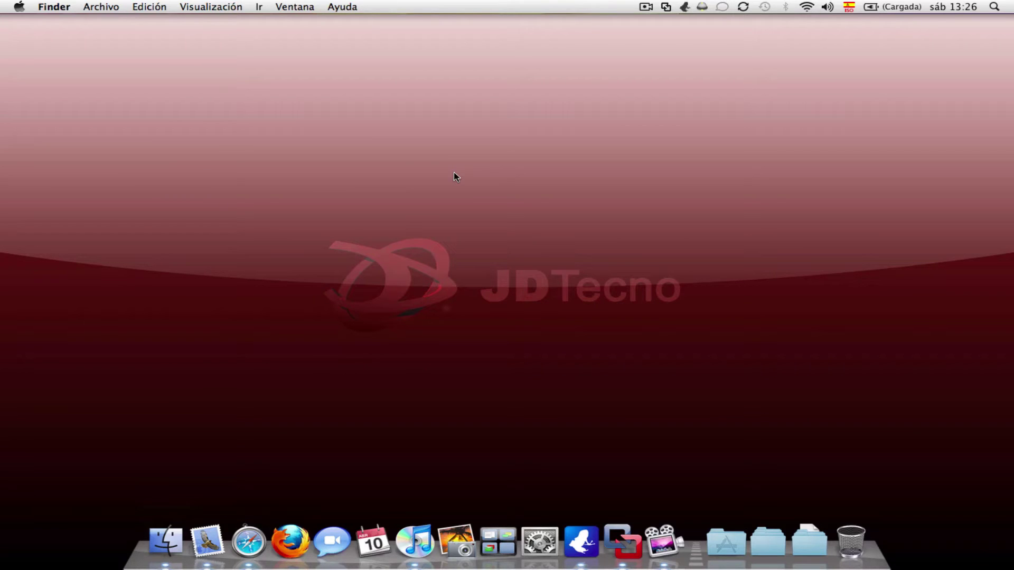
Step: Switch back and forth between the Mac desktop and the Windows XP virtual machine's space, ending on Windows
key("ctrl+Right")
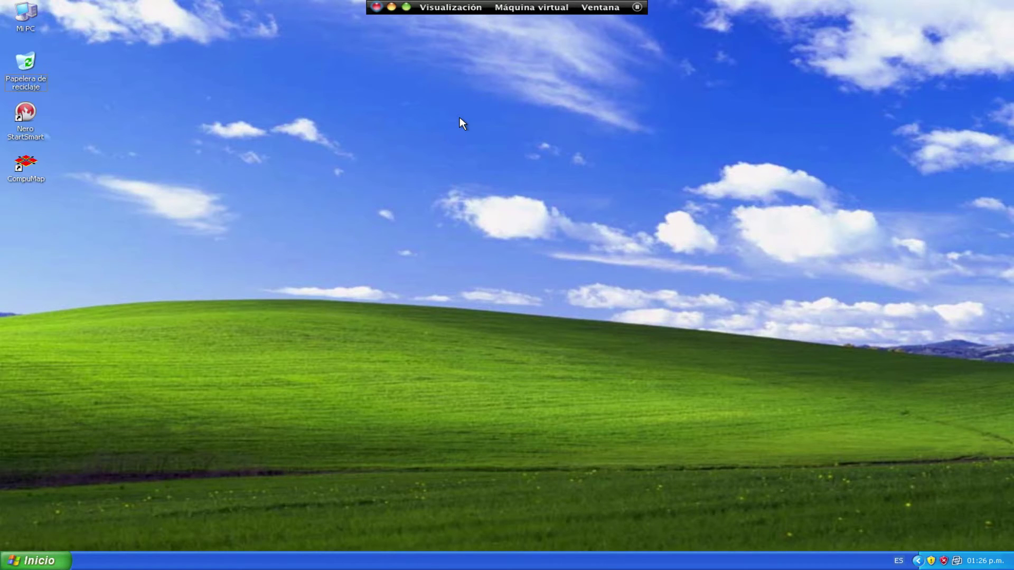
key("ctrl+Left")
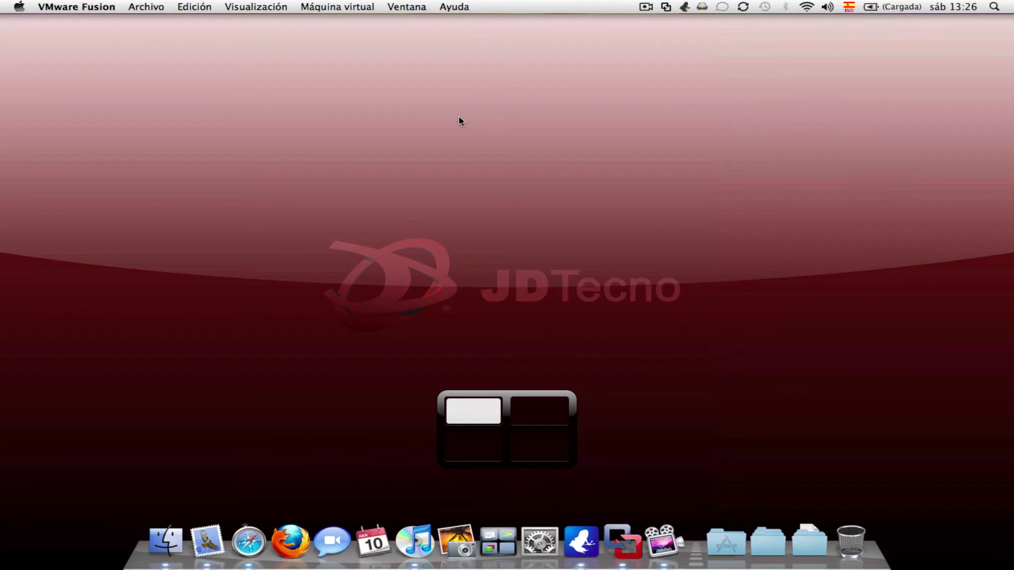
key("ctrl+Right")
key("ctrl+Left")
key("ctrl+Right")
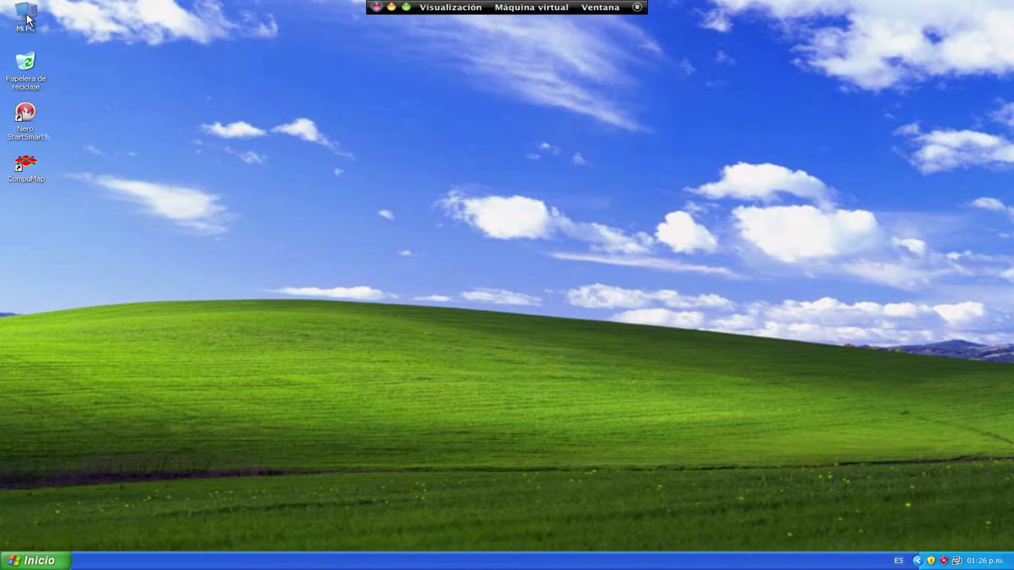
Step: Open the Windows XP start menu to view its entries, and close it again
left_click(31, 561)
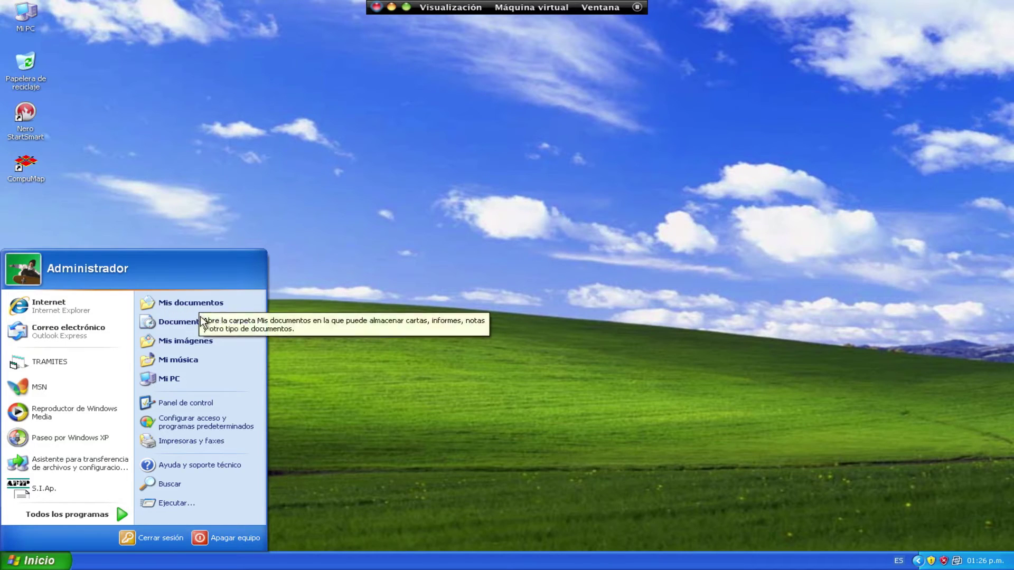
mouse_move(200, 320)
left_click(367, 171)
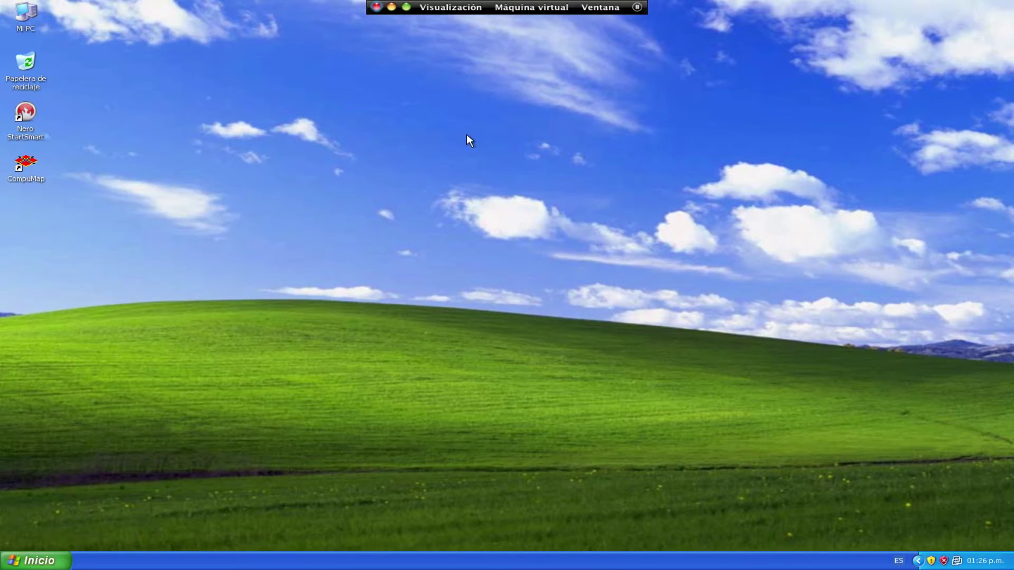
Step: Return to the Mac desktop, jump to the Windows space through VMware Fusion in the Dock, and go back
key("ctrl+Left")
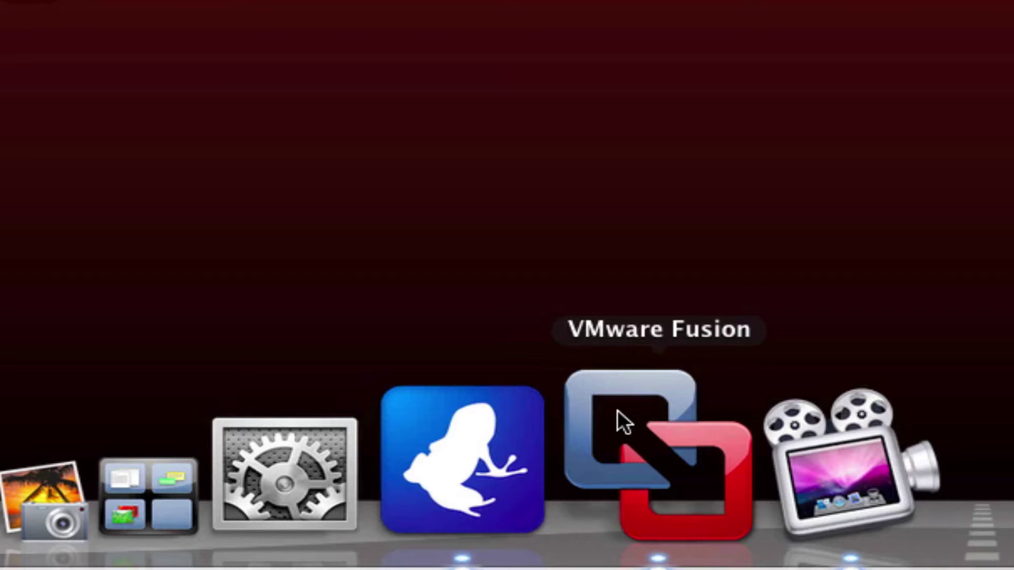
left_click(616, 410)
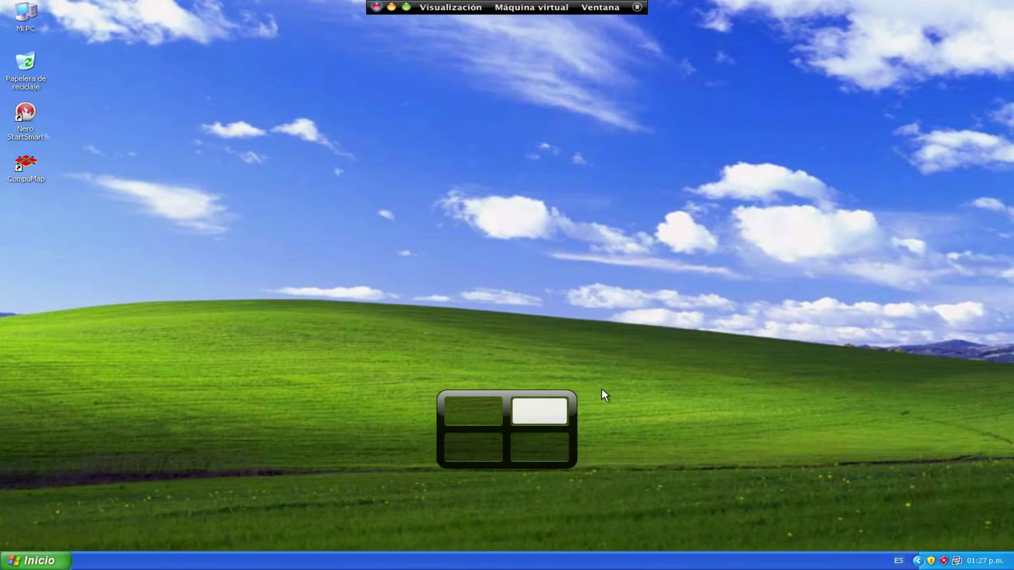
key("ctrl+Left")
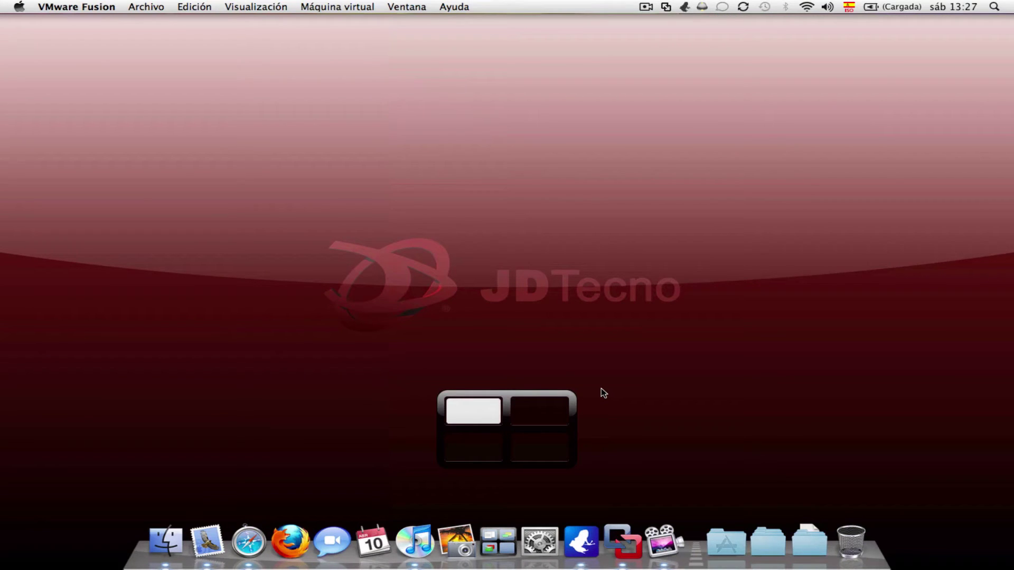
Step: Alternate repeatedly between the Windows XP space and the Mac space, finishing on the Mac desktop
key("ctrl+Right")
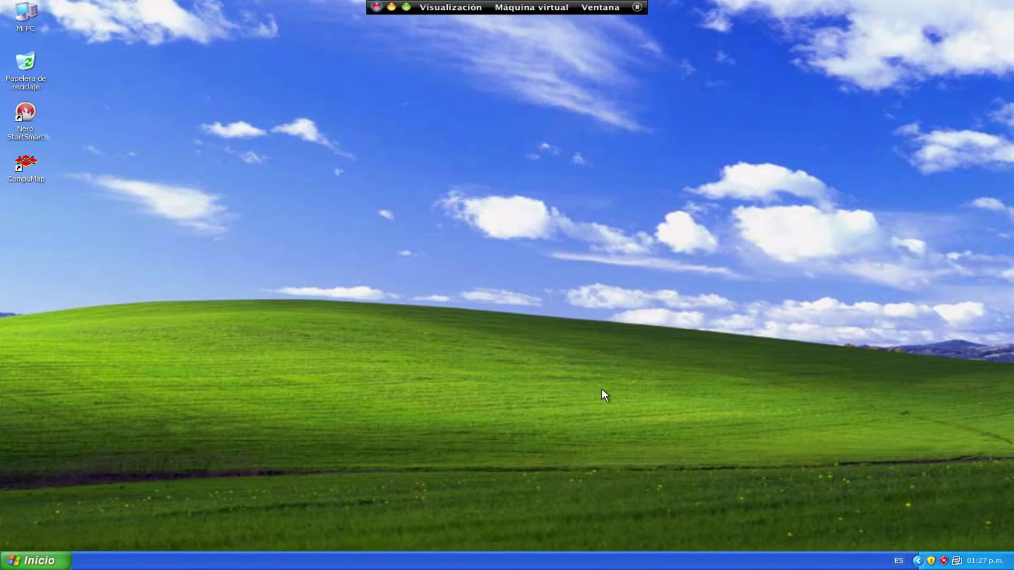
key("ctrl+Left")
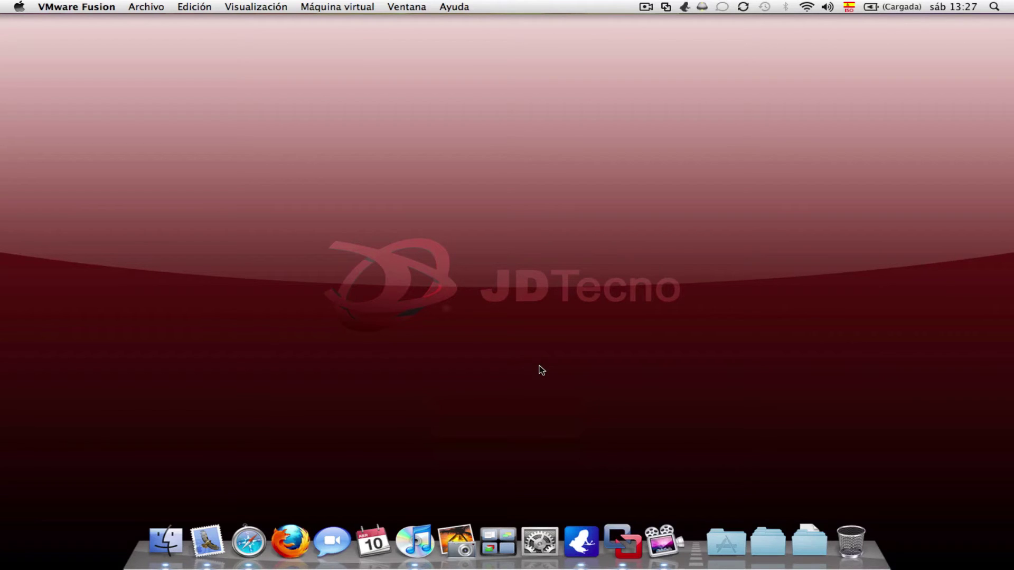
key("ctrl+Right")
key("ctrl+Left")
key("ctrl+Right")
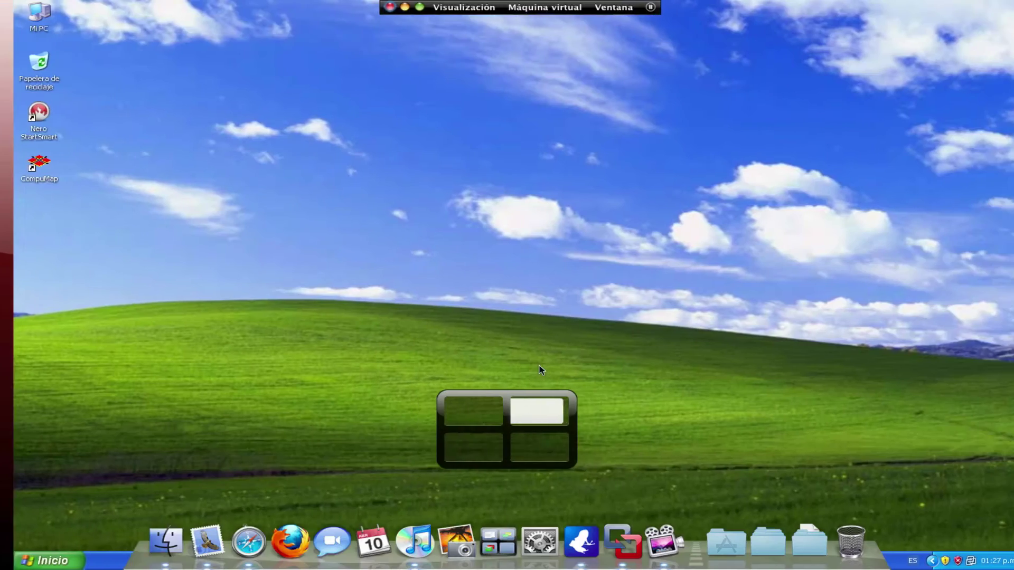
key("ctrl+Left")
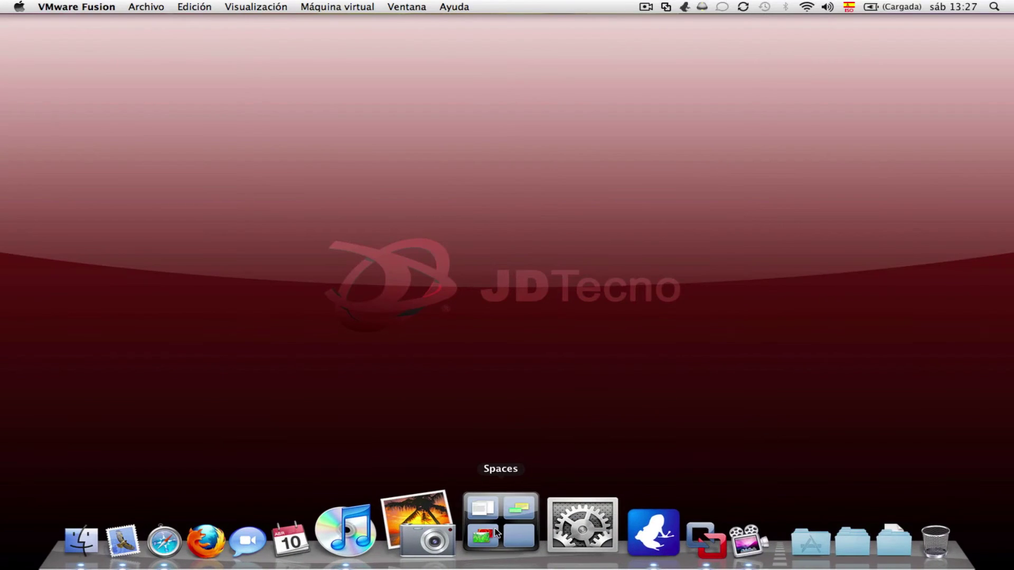
Step: Show the overview of all four spaces with Spaces and enter the first space
left_click(495, 532)
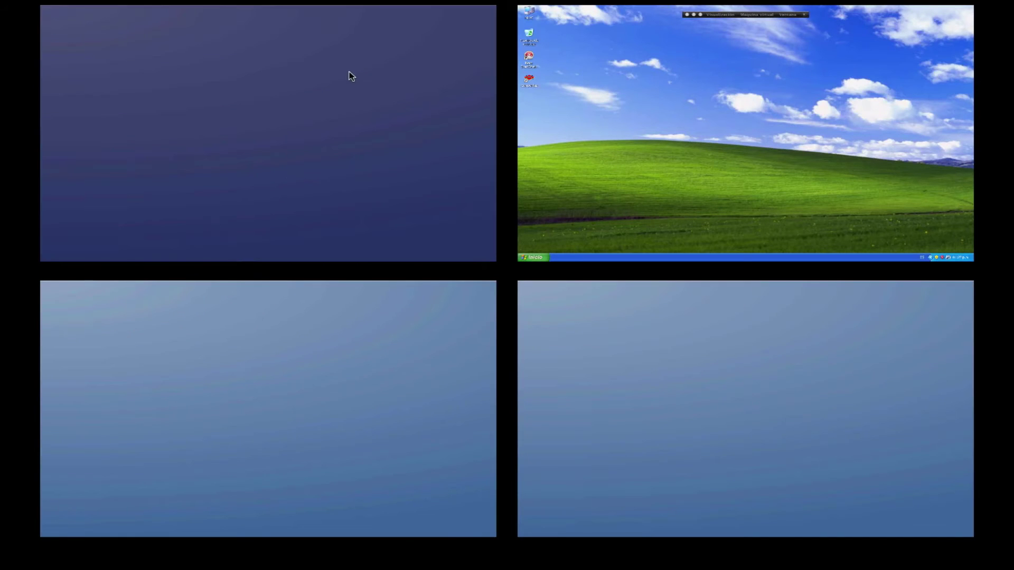
left_click(293, 161)
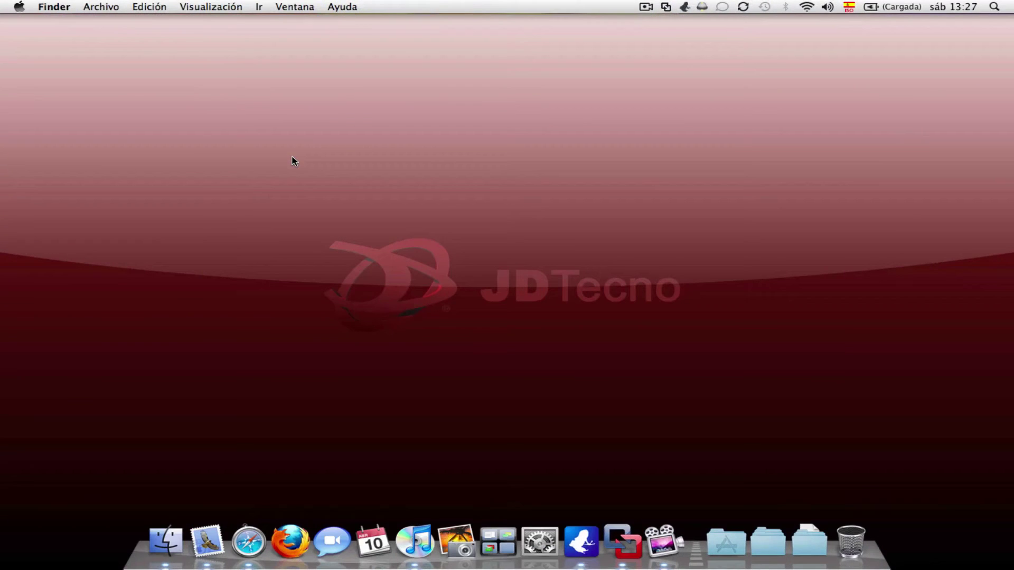
Step: Open a Finder window, reposition it inside the first space of the Spaces overview, and enter that space
left_click(168, 468)
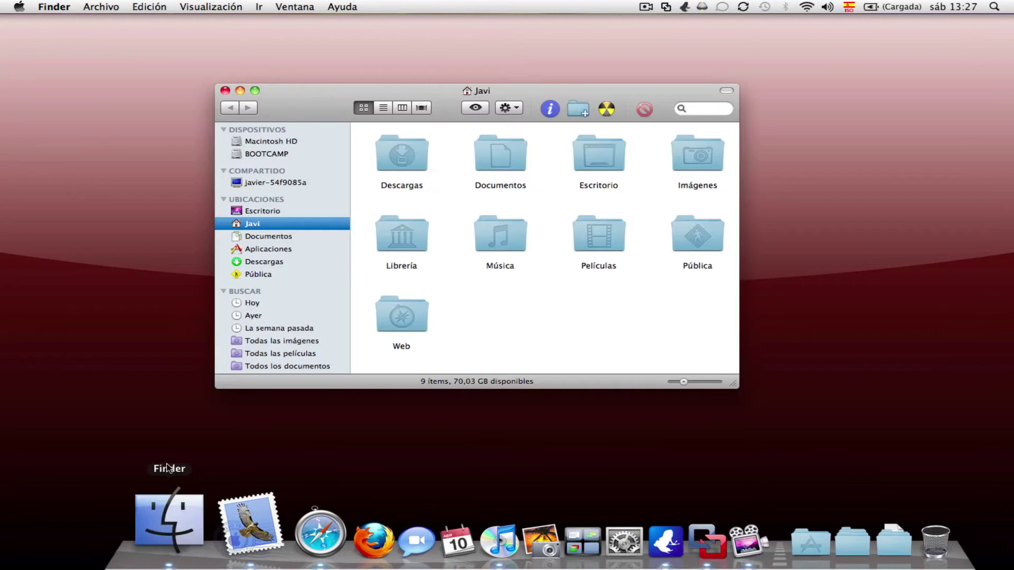
left_click_drag(303, 112, 306, 115)
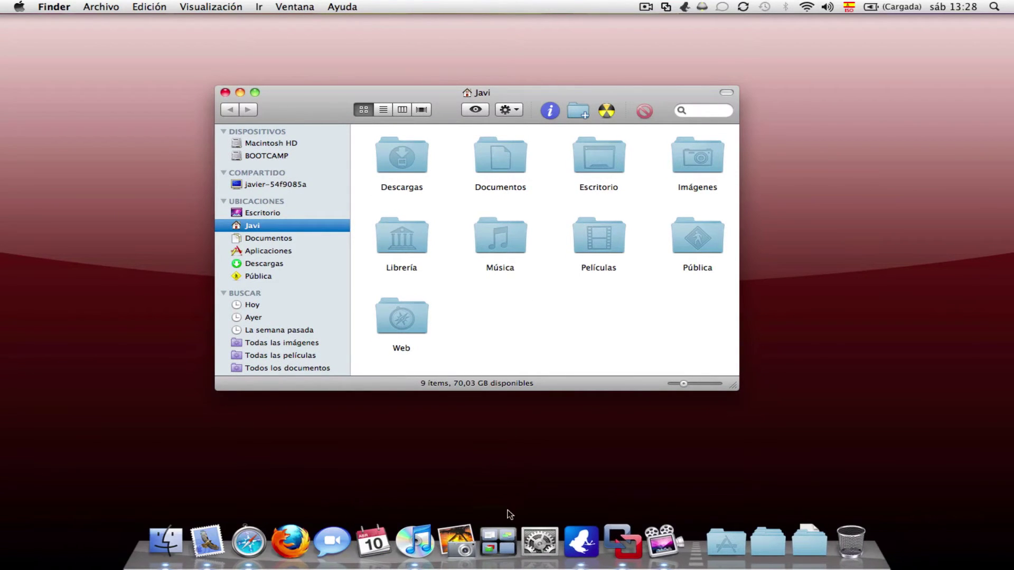
left_click(493, 518)
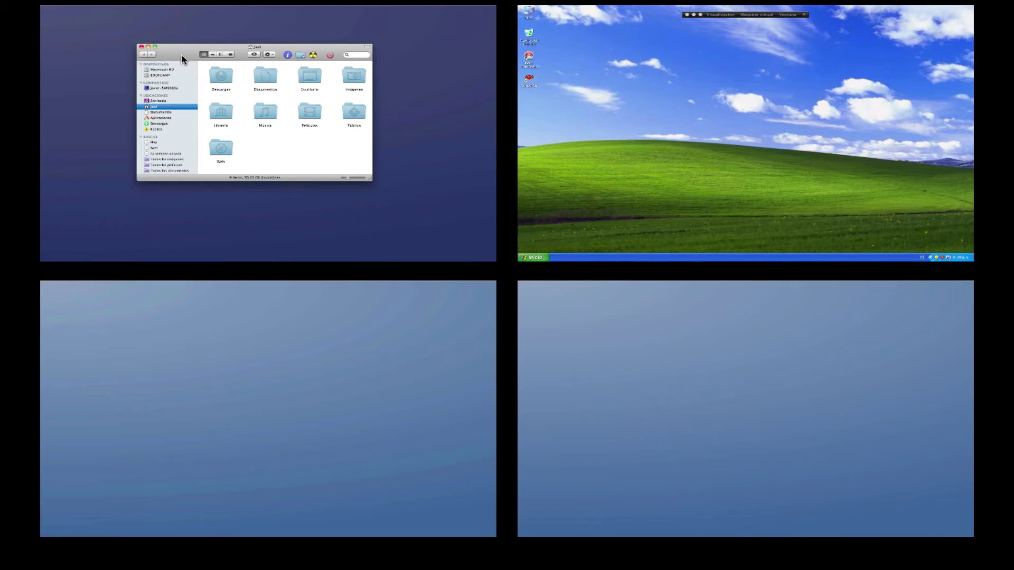
mouse_move(182, 57)
left_mouse_down()
mouse_move(168, 42)
mouse_move(207, 58)
mouse_move(179, 85)
mouse_move(190, 47)
mouse_move(190, 63)
left_mouse_up()
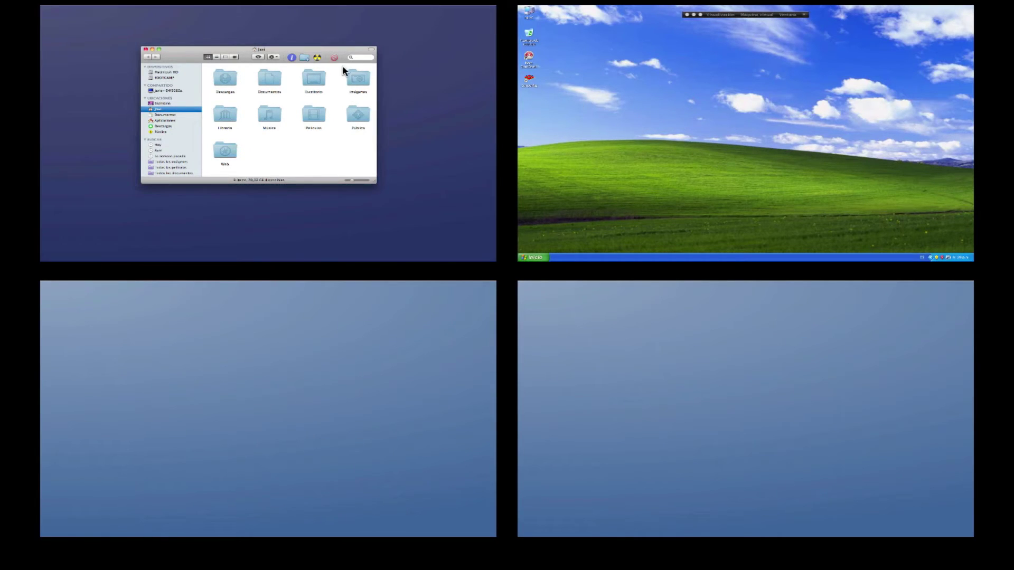
left_click_drag(186, 57, 182, 90)
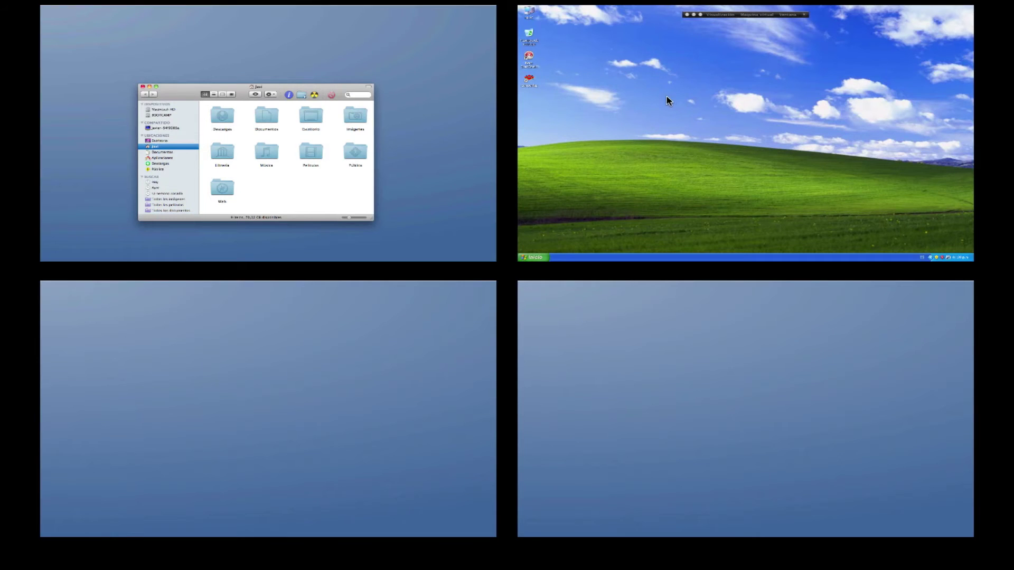
left_click(384, 133)
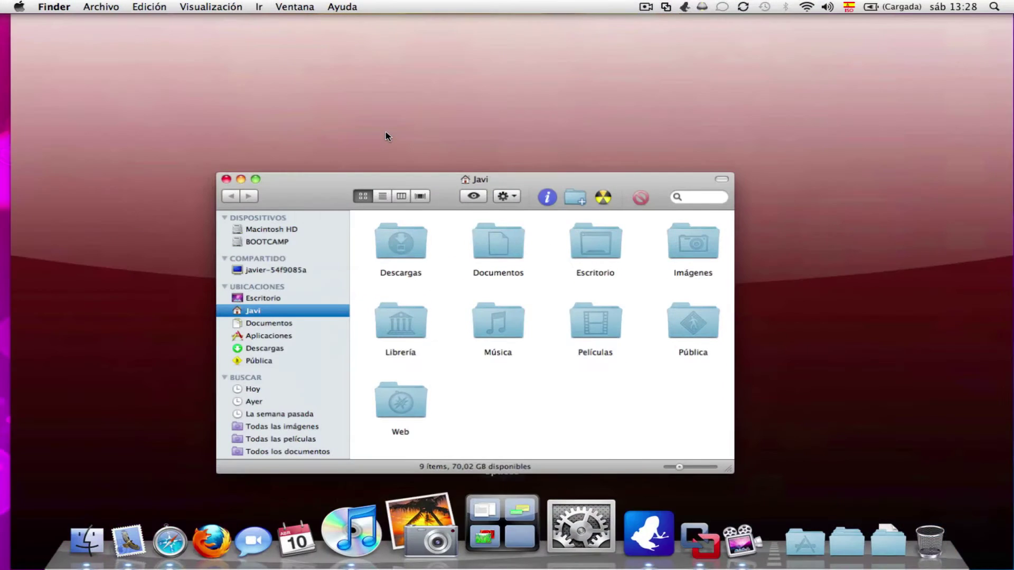
Step: Enter the Windows XP space from the Spaces overview and return to the Mac space with the Finder window
left_click(498, 539)
left_click(565, 193)
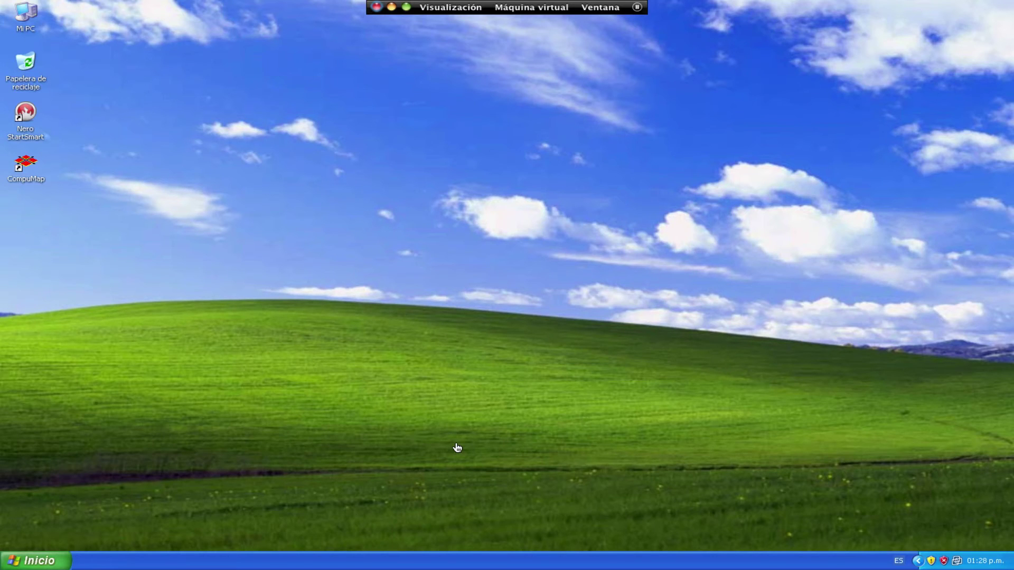
key("ctrl+Up")
key("ctrl+Left")
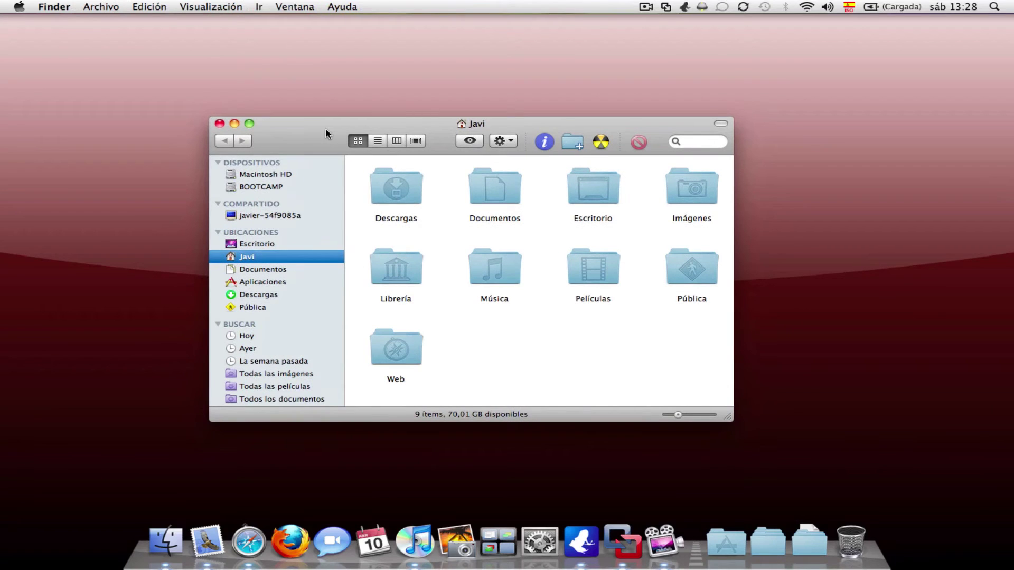
Step: Move horizontally and vertically among the four spaces, including the Windows XP desktop, and finish on the Mac desktop
key("ctrl+Right")
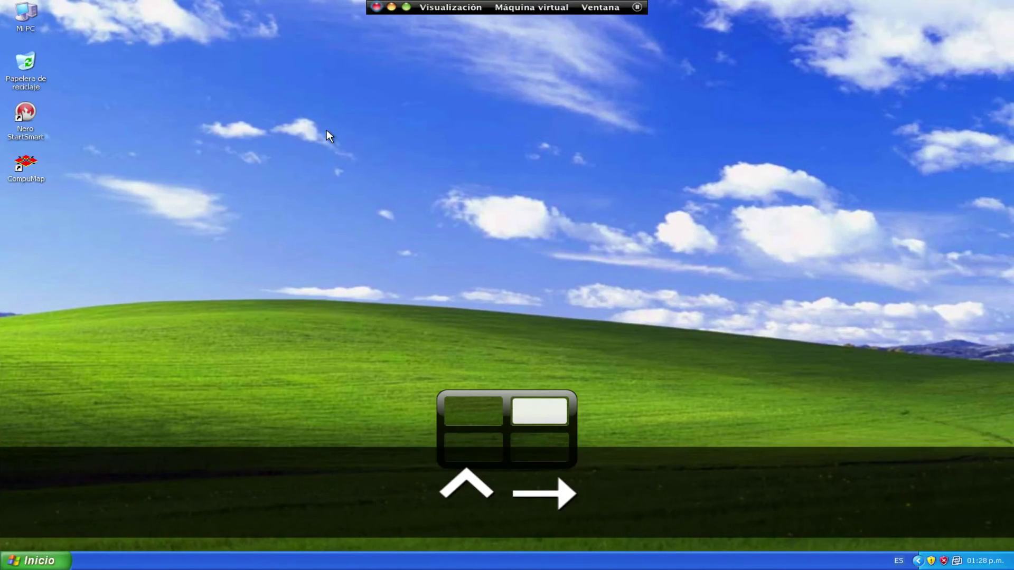
key("ctrl+Left")
key("ctrl+Right")
key("ctrl+Down")
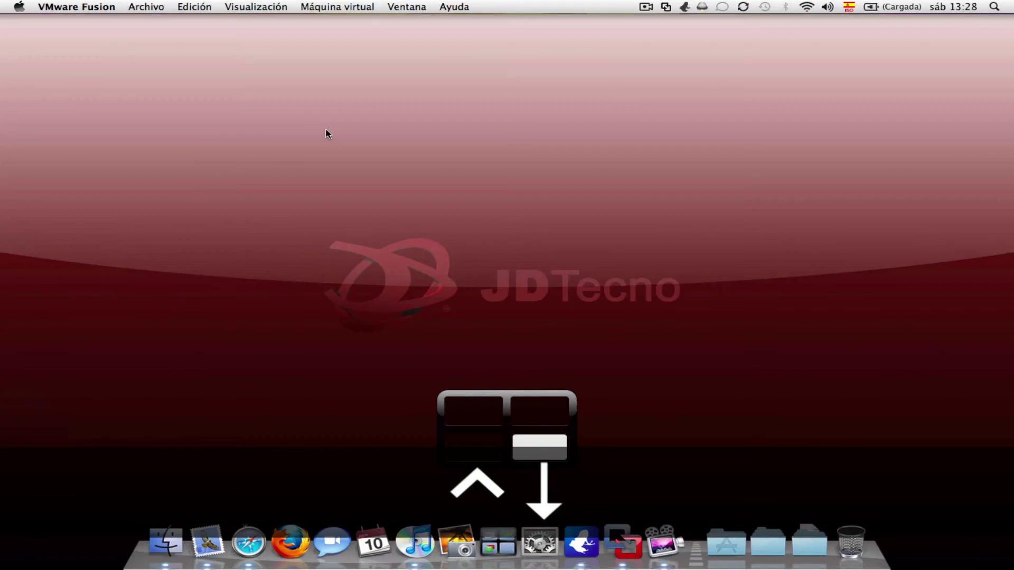
key("ctrl+Left")
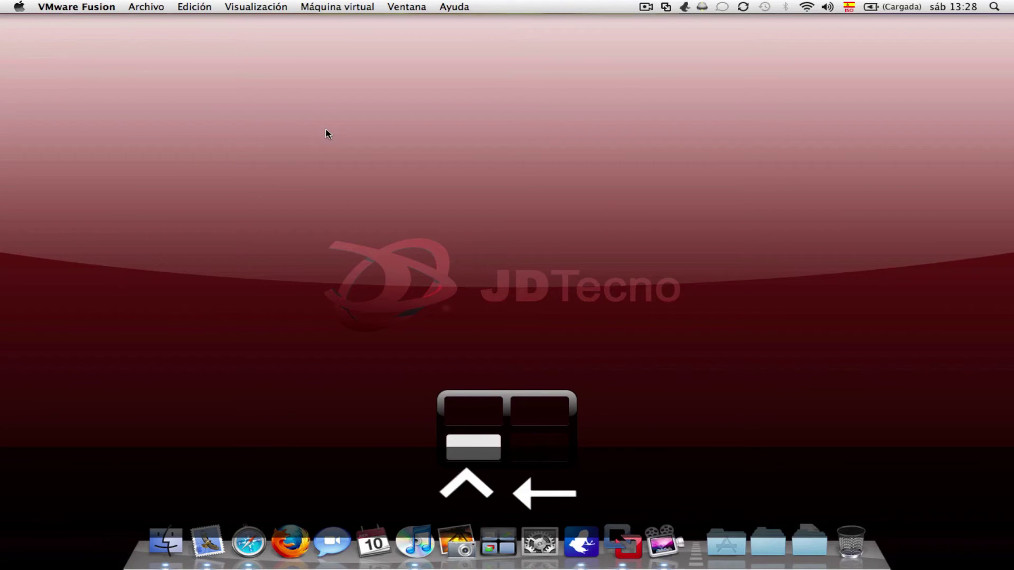
key("ctrl+Right")
key("ctrl+Left")
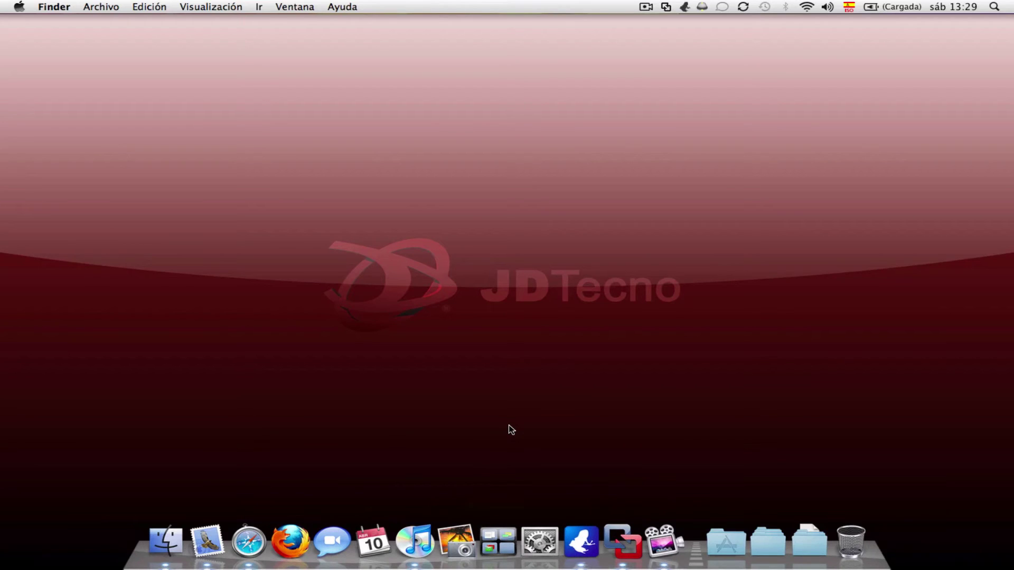
key("ctrl+Right")
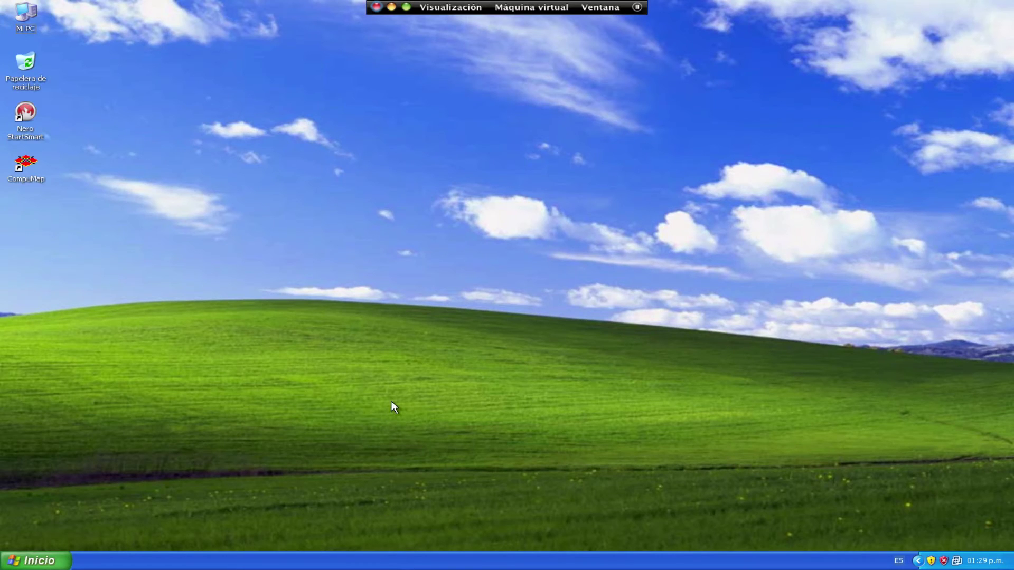
key("ctrl+Left")
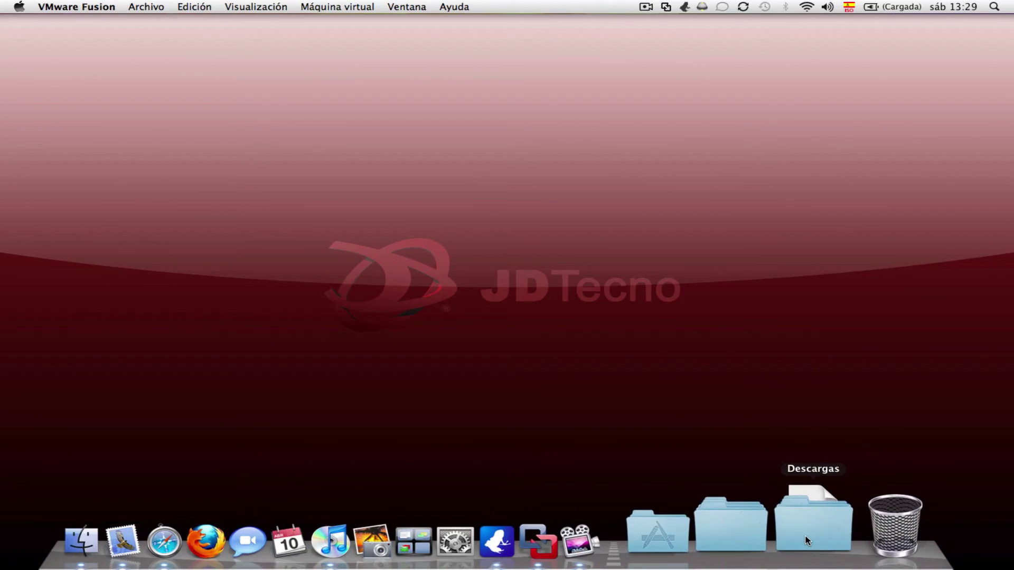
Step: Show the contents of the Descargas and Documentos stacks in the Dock and close both again
left_click(806, 536)
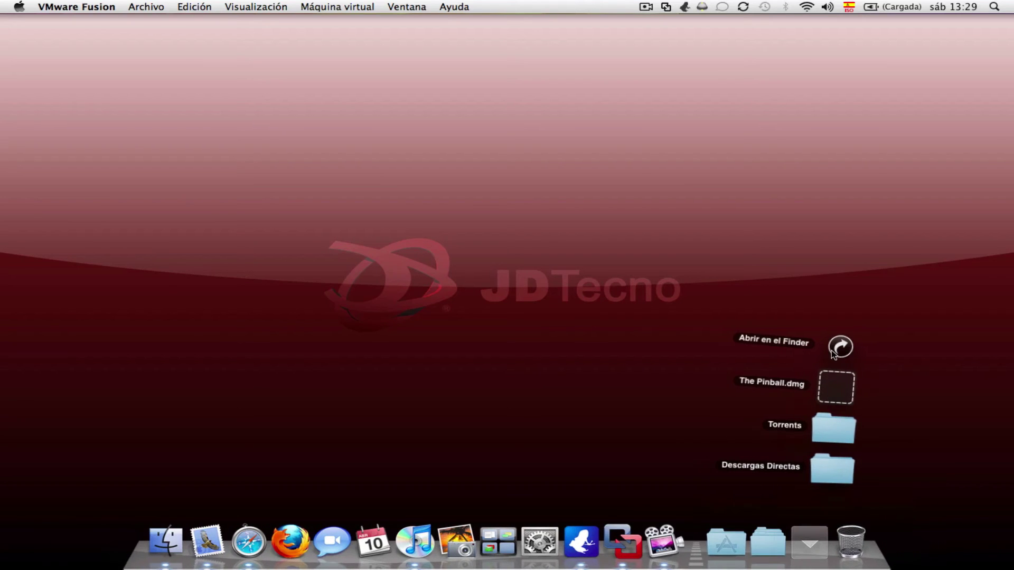
left_click(818, 532)
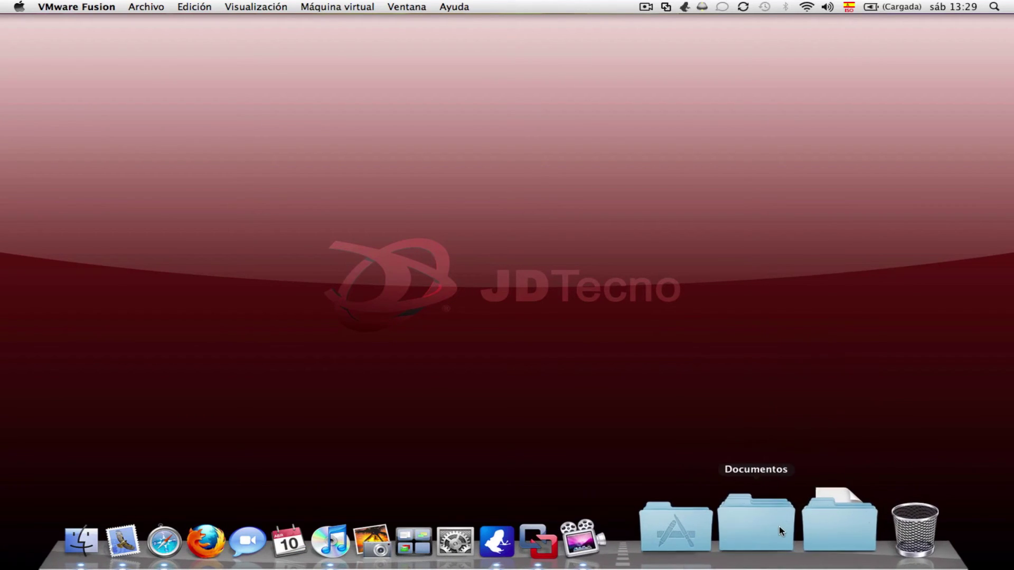
left_click(775, 525)
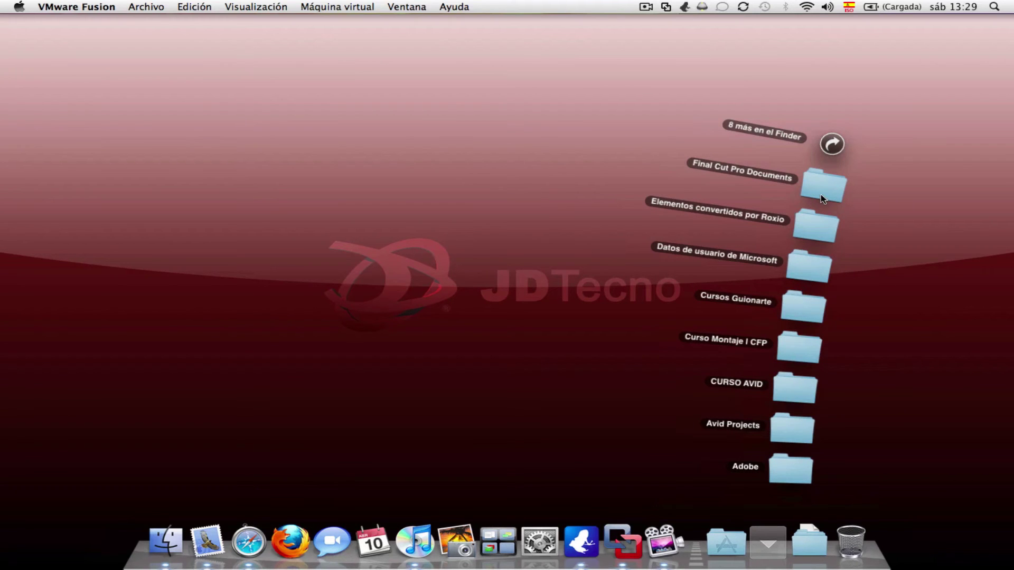
left_click(768, 542)
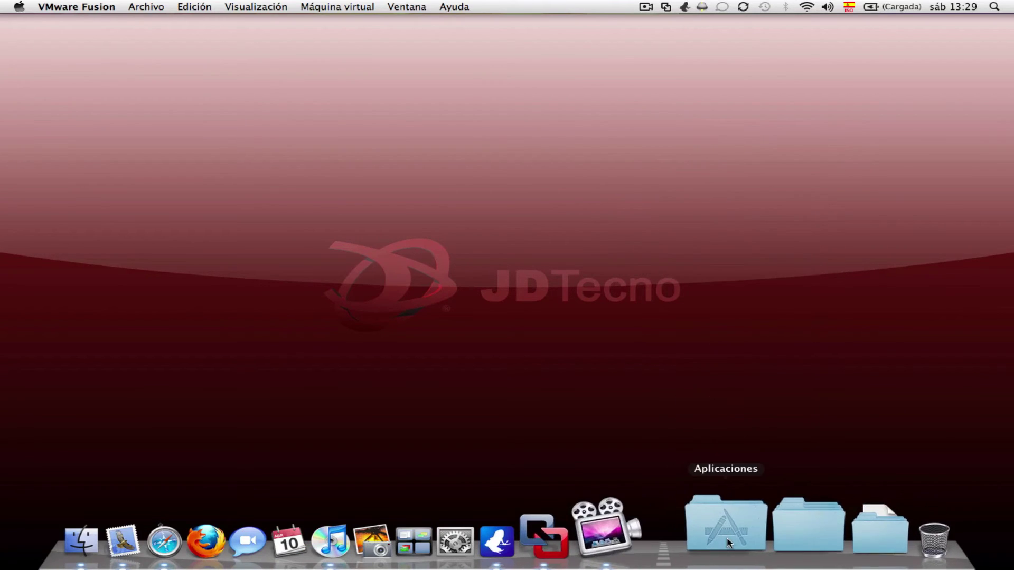
left_click(777, 531)
left_click(776, 531)
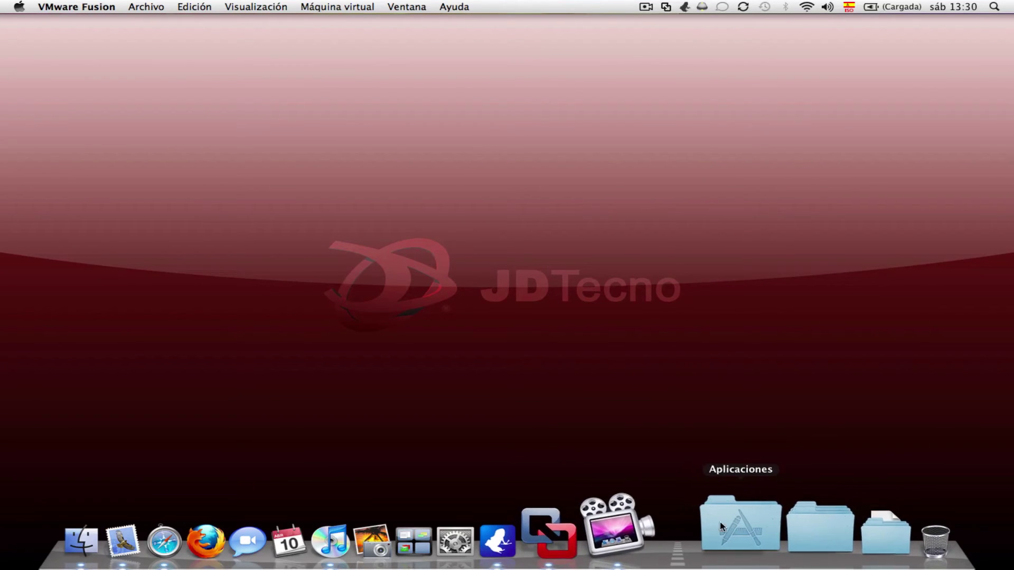
Step: Open the Aplicaciones stack in the Dock, look through its grid of installed programs, and close it
left_click(730, 523)
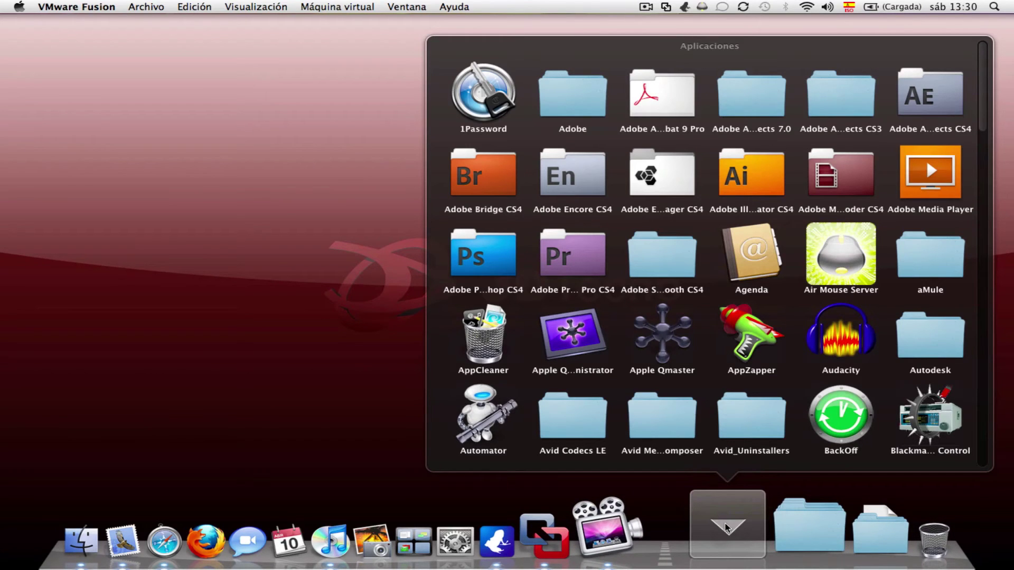
scroll(713, 346, "down", 10)
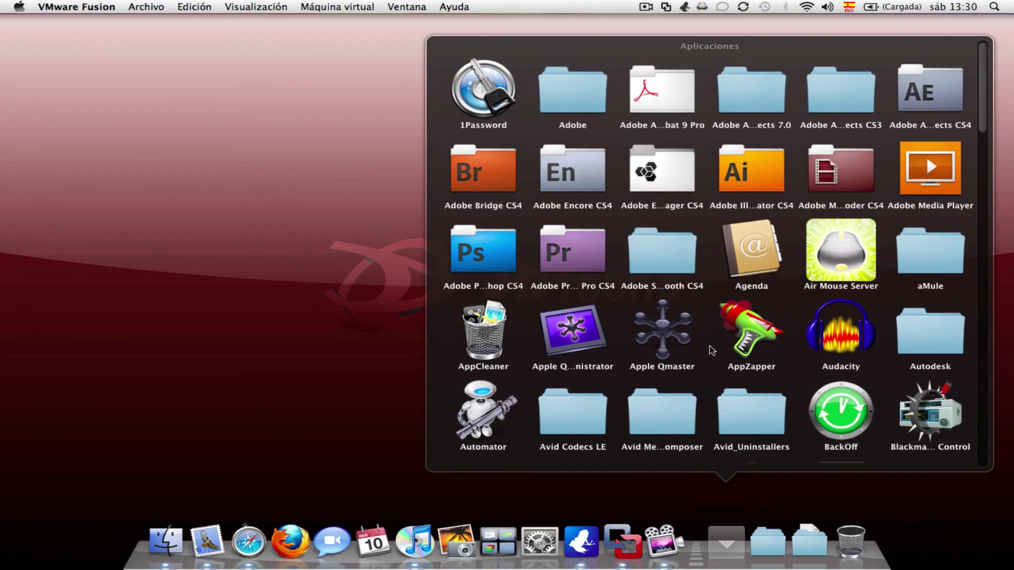
scroll(714, 350, "up", 6)
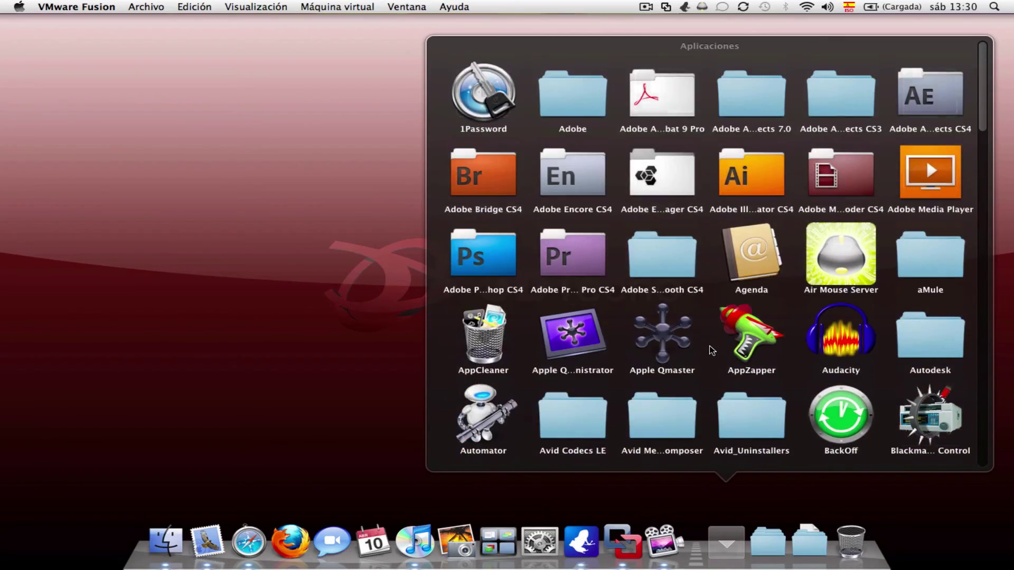
scroll(713, 350, "down", 9)
scroll(713, 350, "up", 6)
scroll(713, 351, "up", 6)
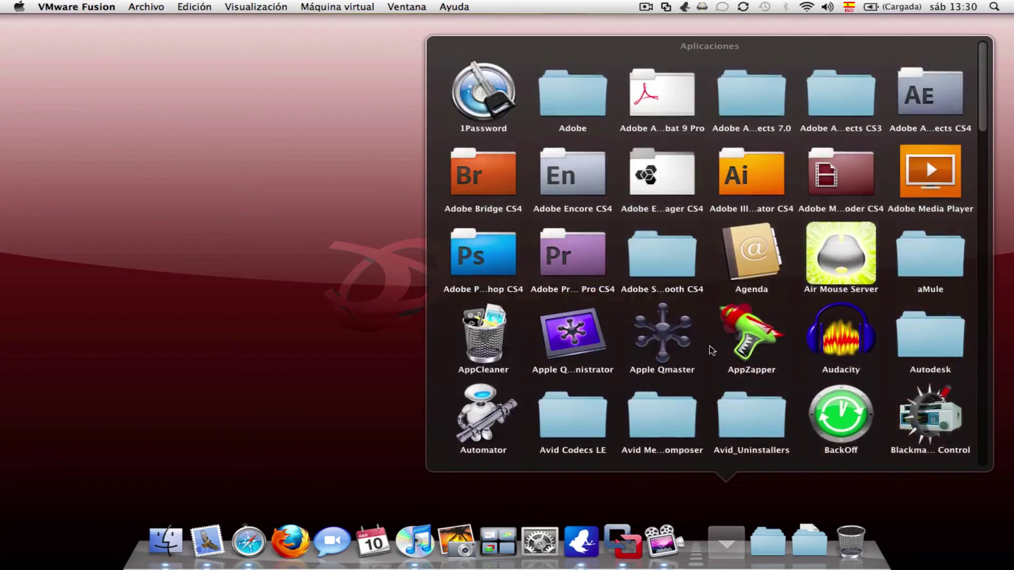
scroll(712, 350, "down", 10)
scroll(712, 350, "up", 10)
scroll(711, 350, "down", 10)
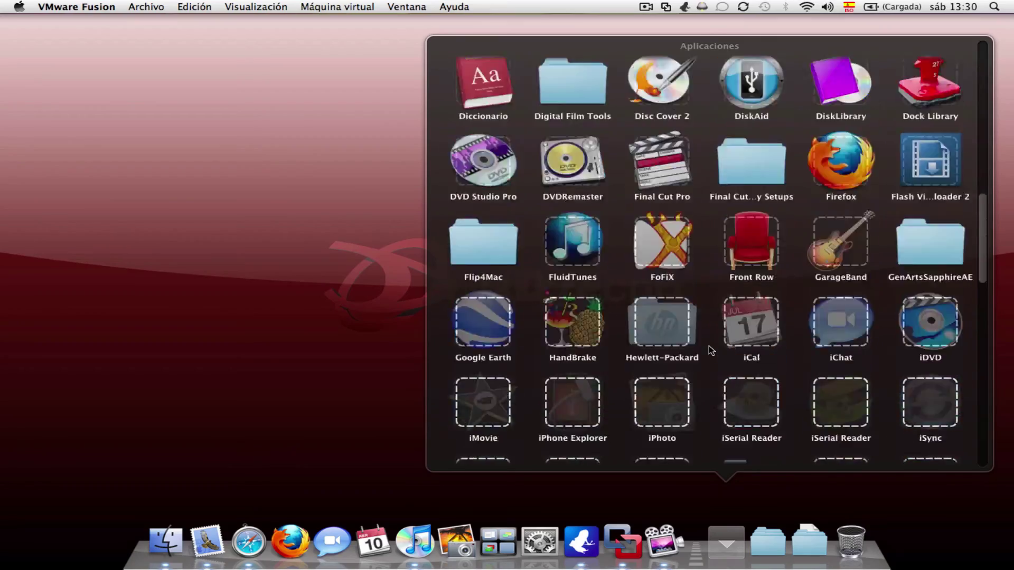
scroll(710, 351, "up", 10)
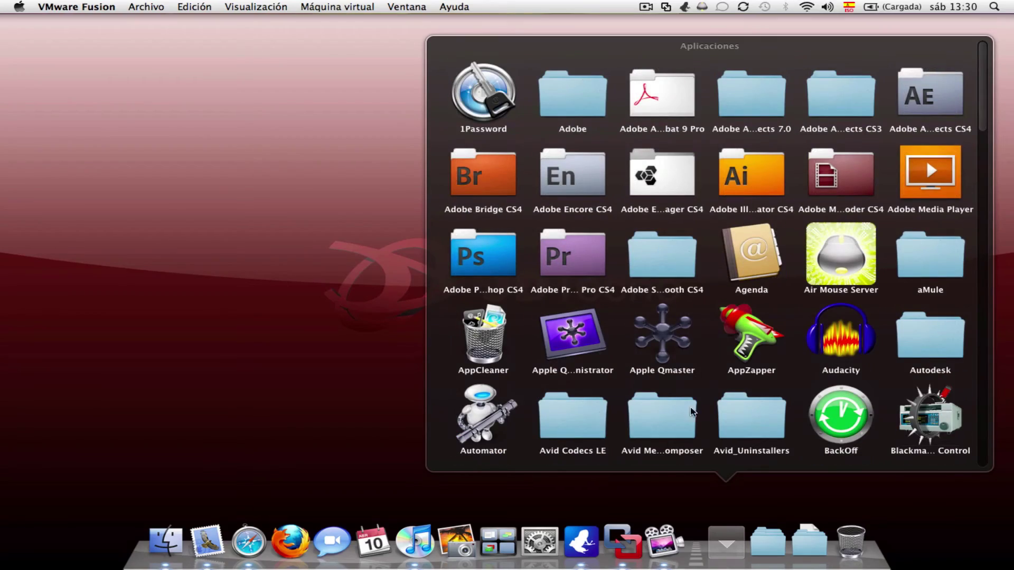
left_click(716, 534)
left_click(720, 534)
left_click(720, 535)
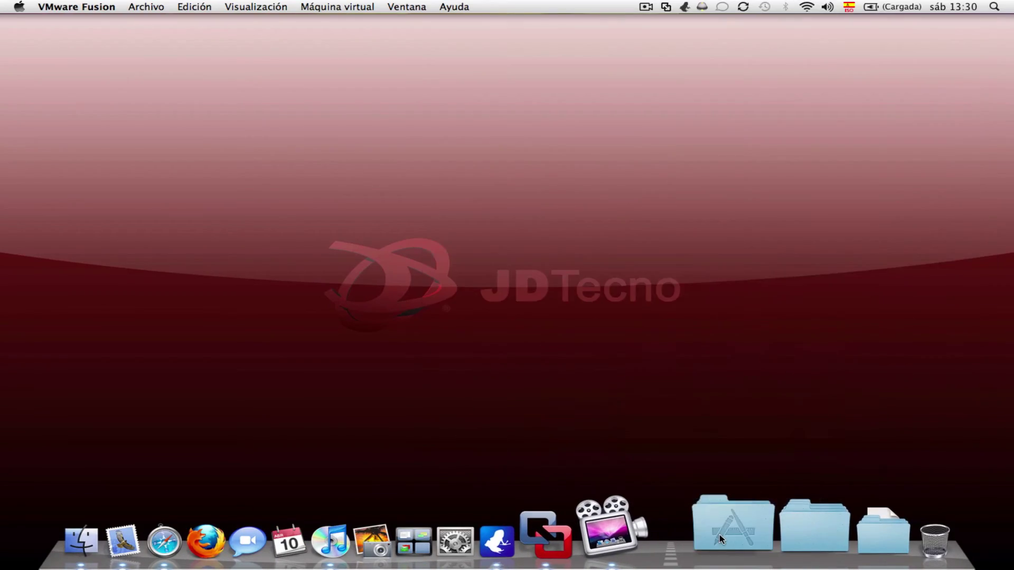
Step: Browse into the Avid_Uninstallers folder within the Aplicaciones stack and go back to the program grid
left_click(719, 535)
scroll(753, 430, "down", 5)
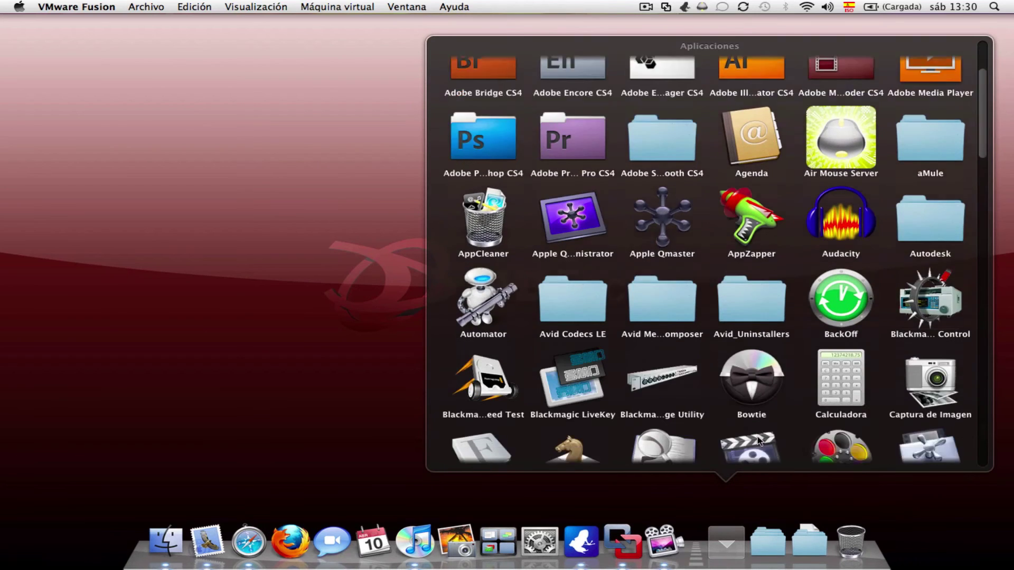
left_click(738, 195)
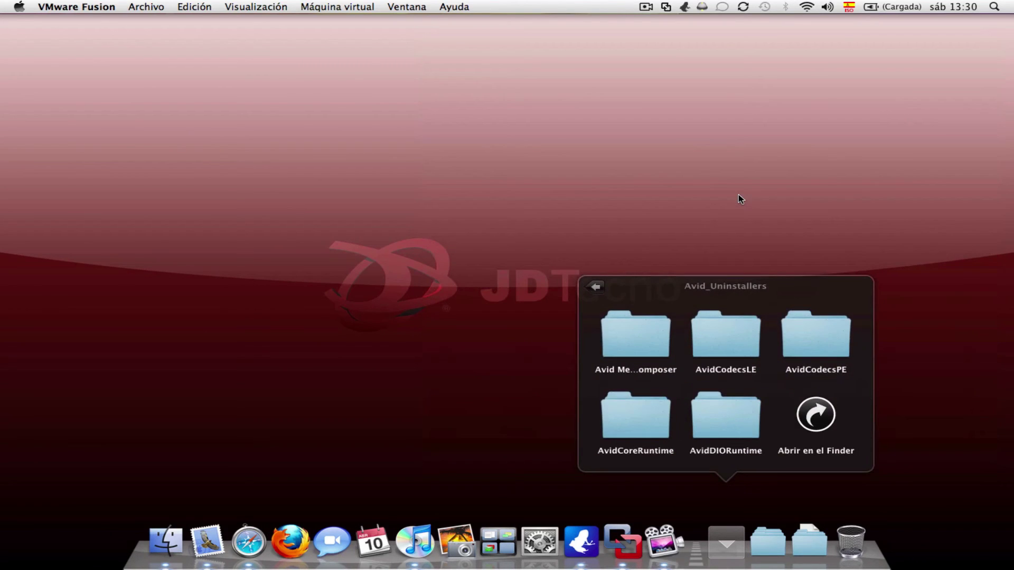
left_click(596, 288)
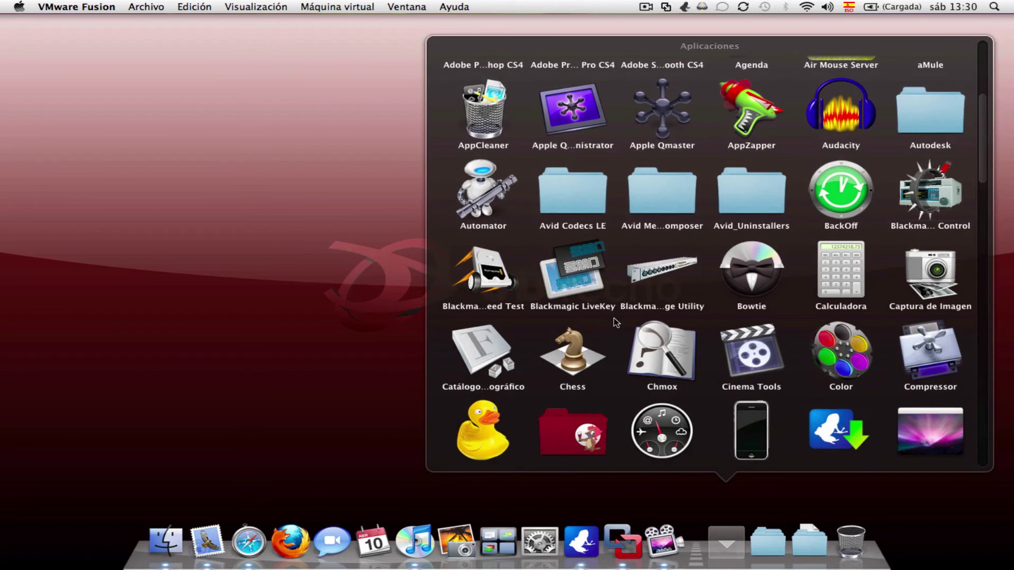
Step: Open the Aplicaciones folder in Finder from the end of the stack and move its window toward the desktop's upper-left area
scroll(736, 376, "up", 3)
scroll(719, 338, "down", 15)
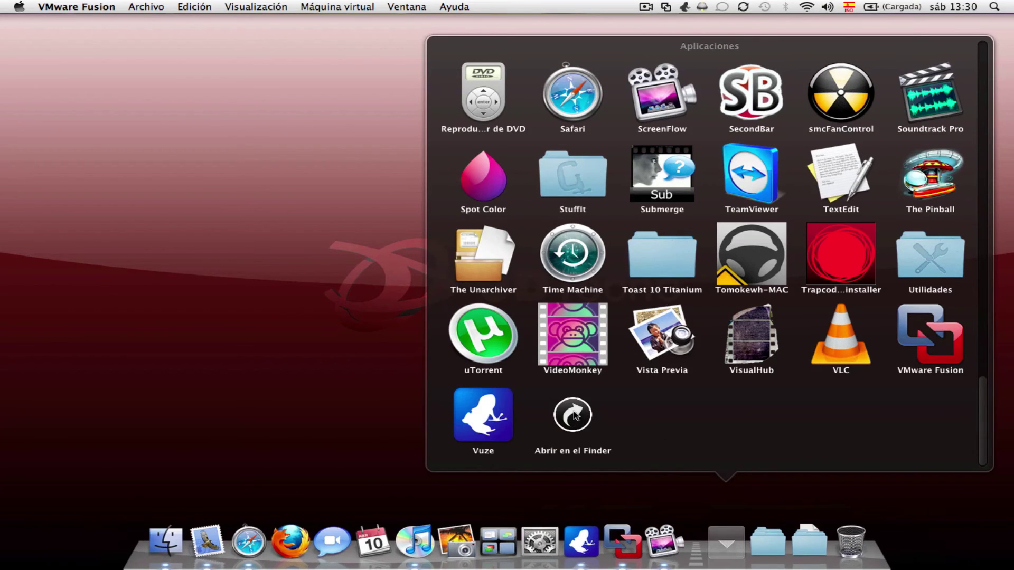
left_click(572, 414)
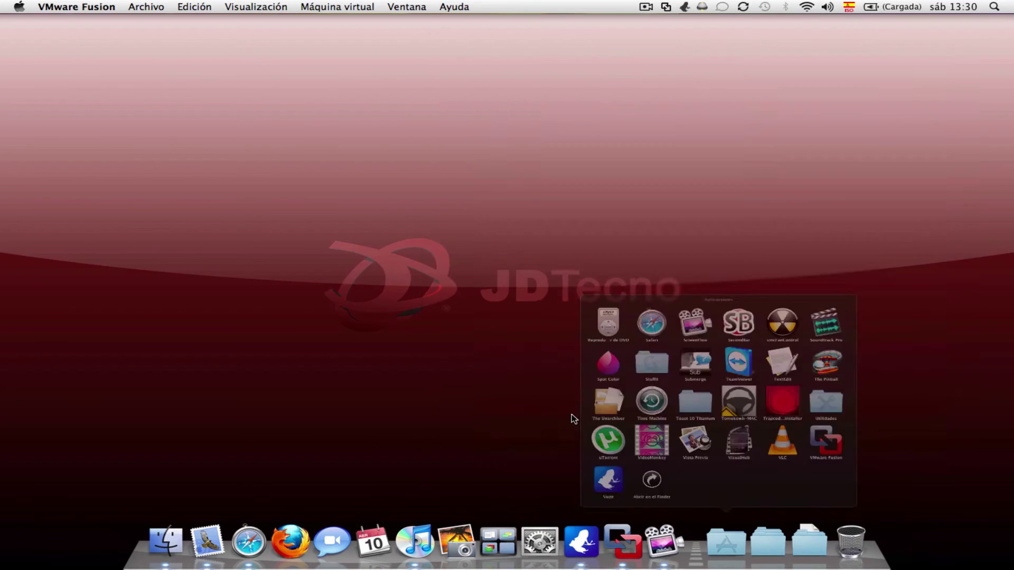
mouse_move(319, 177)
left_mouse_down()
mouse_move(246, 126)
mouse_move(320, 111)
mouse_move(252, 80)
mouse_move(271, 113)
mouse_move(309, 101)
mouse_move(328, 128)
mouse_move(340, 100)
mouse_move(348, 121)
left_mouse_up()
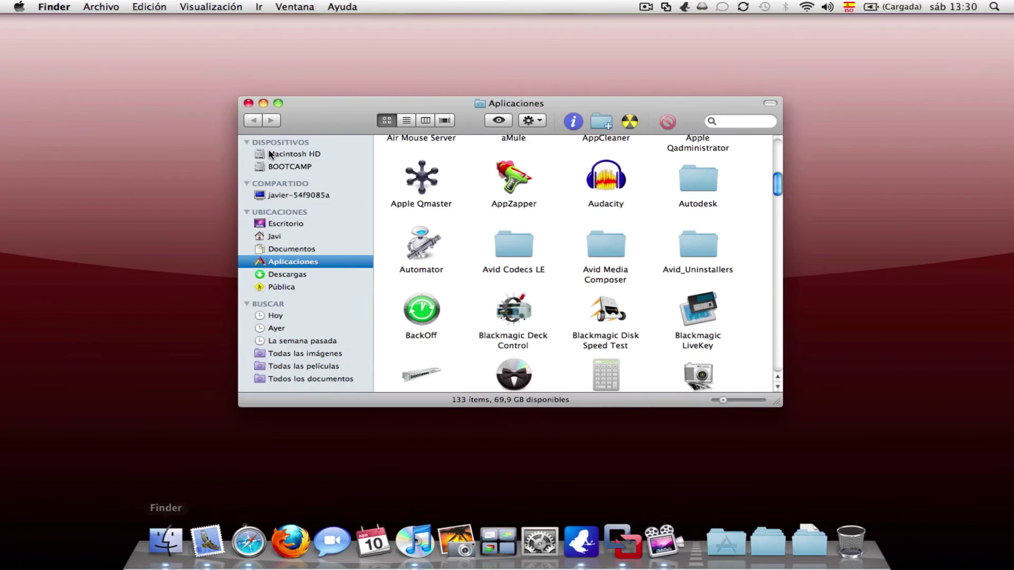
left_click_drag(350, 103, 217, 88)
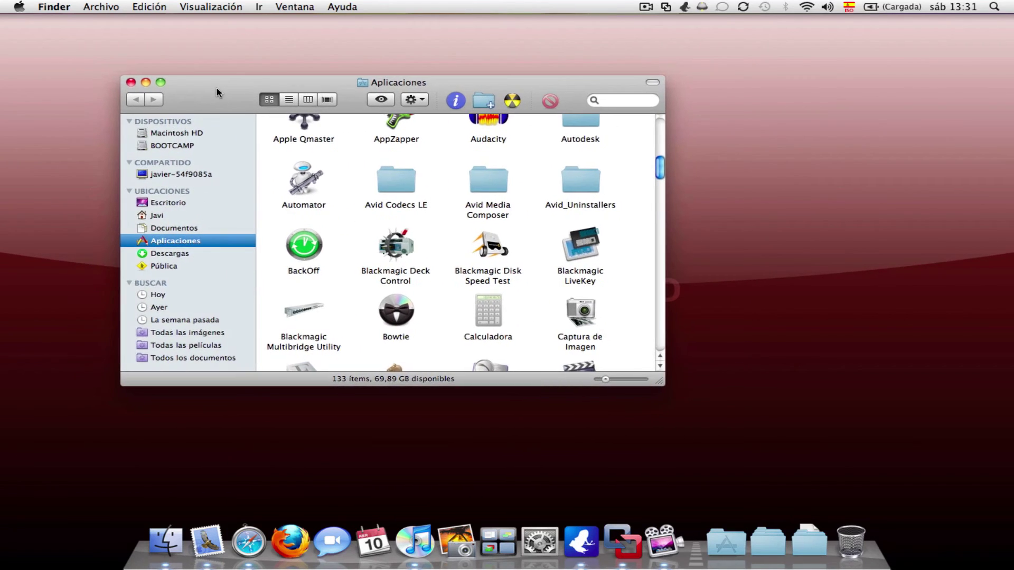
Step: Open several new Finder windows of the home folder over the Aplicaciones window
key("super+n")
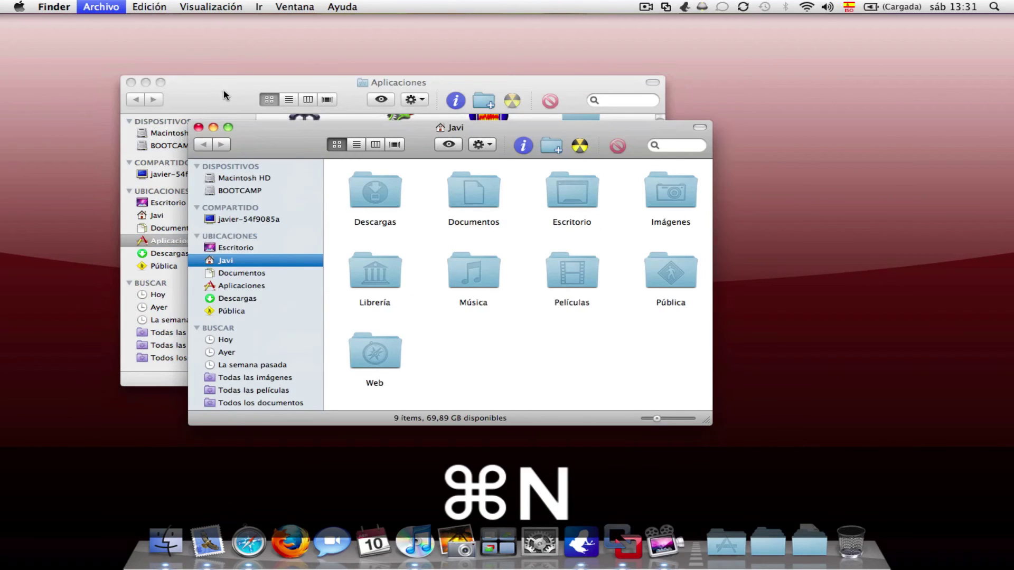
key("super+n")
key("super+n")
key("super+n")
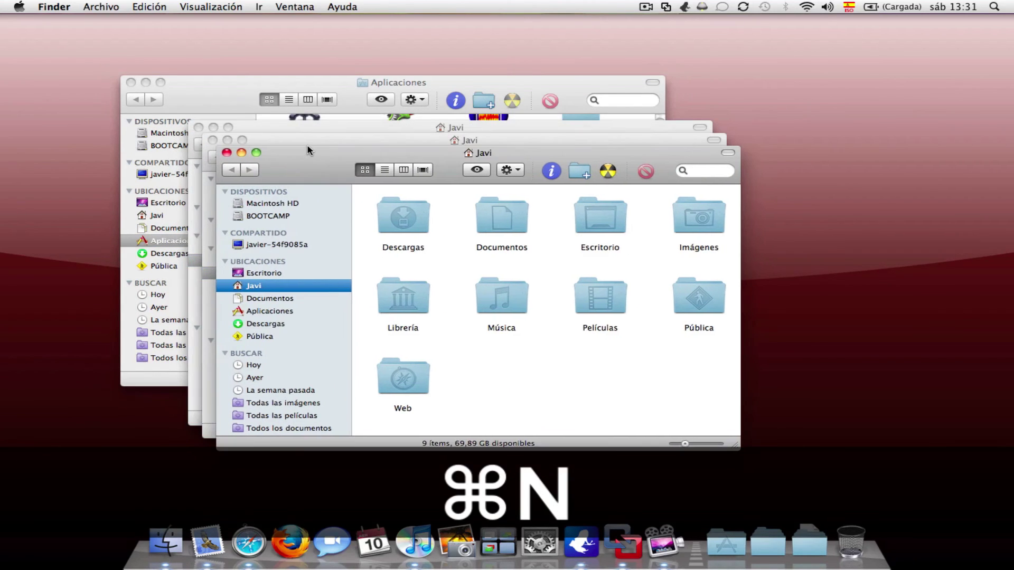
Step: Move the front home folder window aside, and close all the home folder windows so only the Aplicaciones window remains
left_click_drag(299, 177, 475, 86)
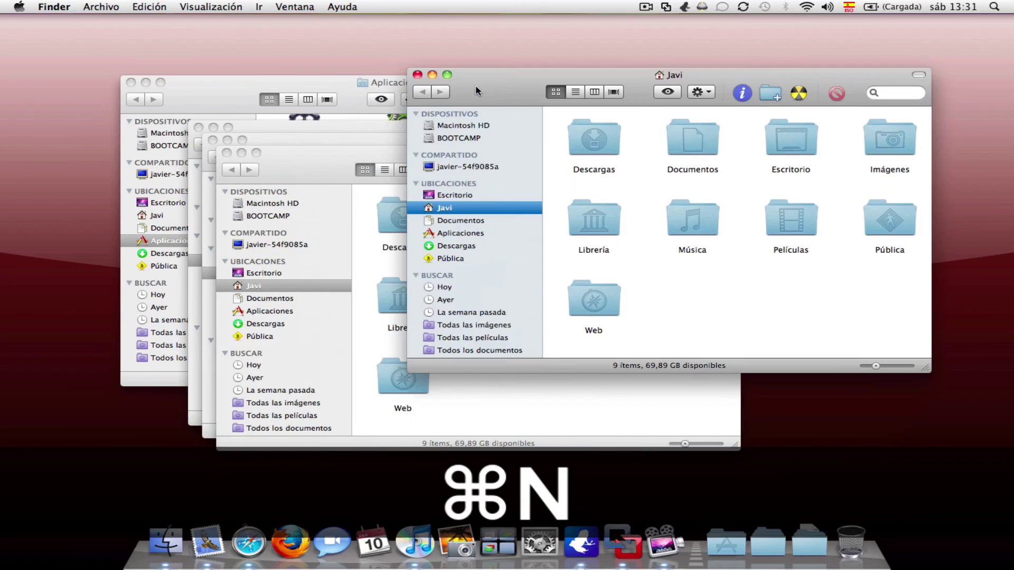
left_click(418, 75)
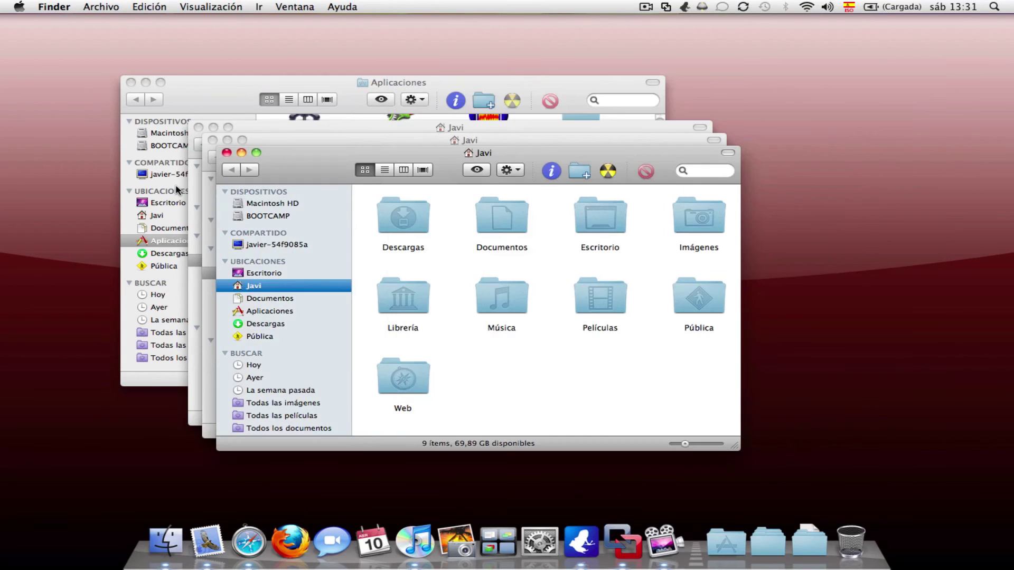
left_click(226, 154)
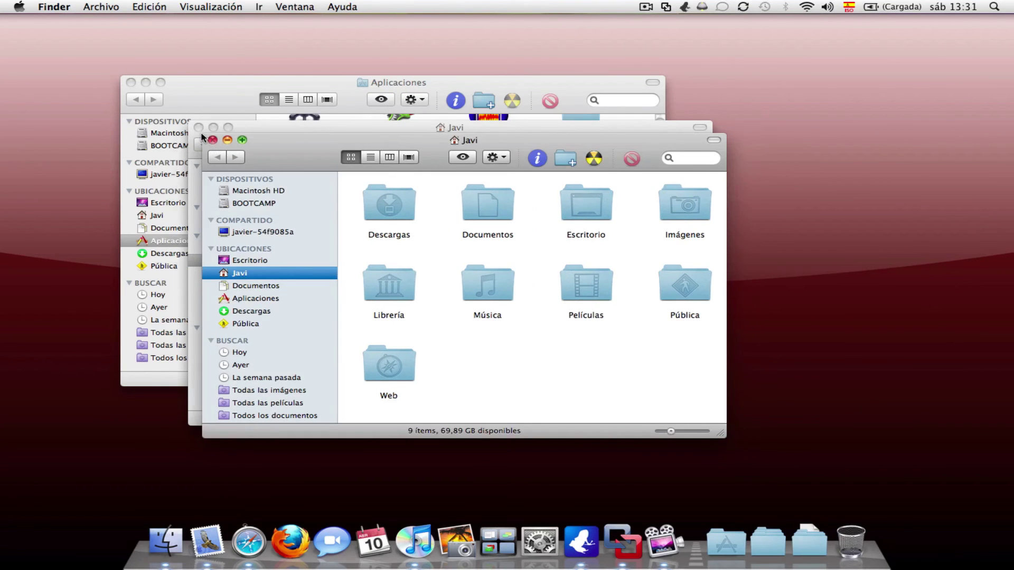
left_click(212, 140)
left_click(198, 127)
Step: Move the Aplicaciones window around the desktop and close it
left_click_drag(199, 99, 276, 103)
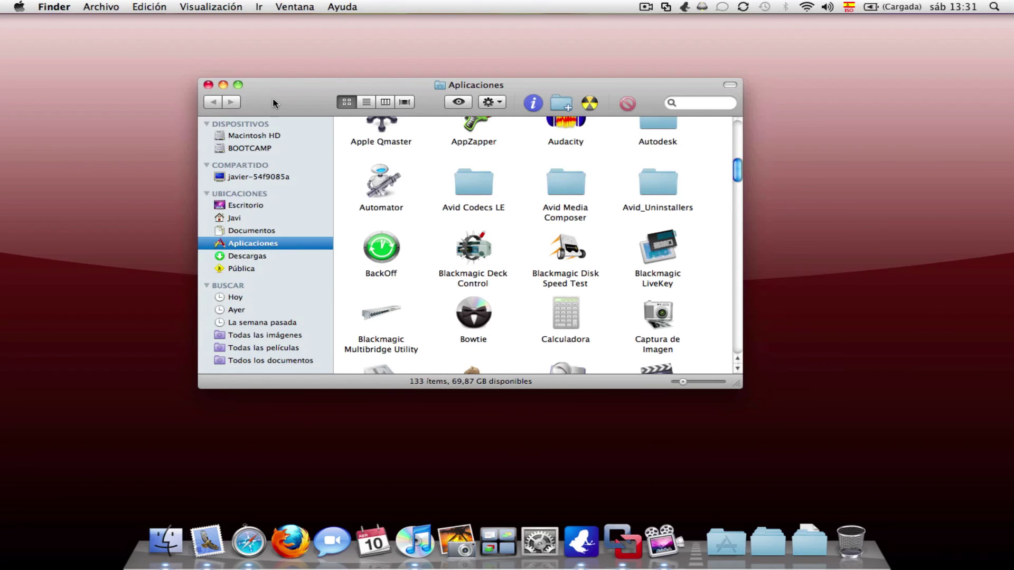
mouse_move(273, 103)
left_mouse_down()
mouse_move(238, 64)
mouse_move(257, 95)
left_mouse_up()
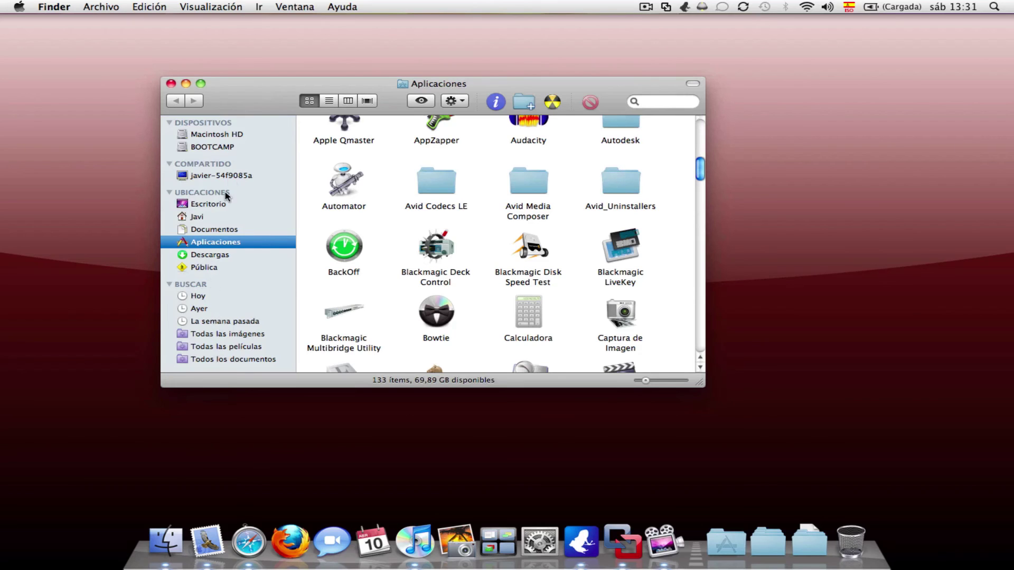
key("super+w")
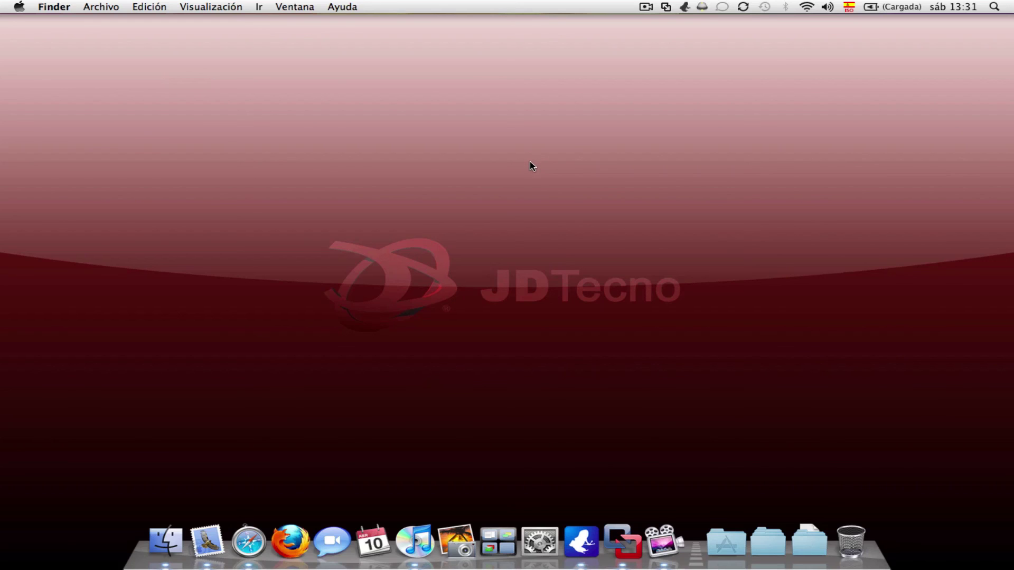
Step: Switch to the Space running the Windows XP virtual machine, view its Start menu, and return to the Mac desktop
key("ctrl+Up")
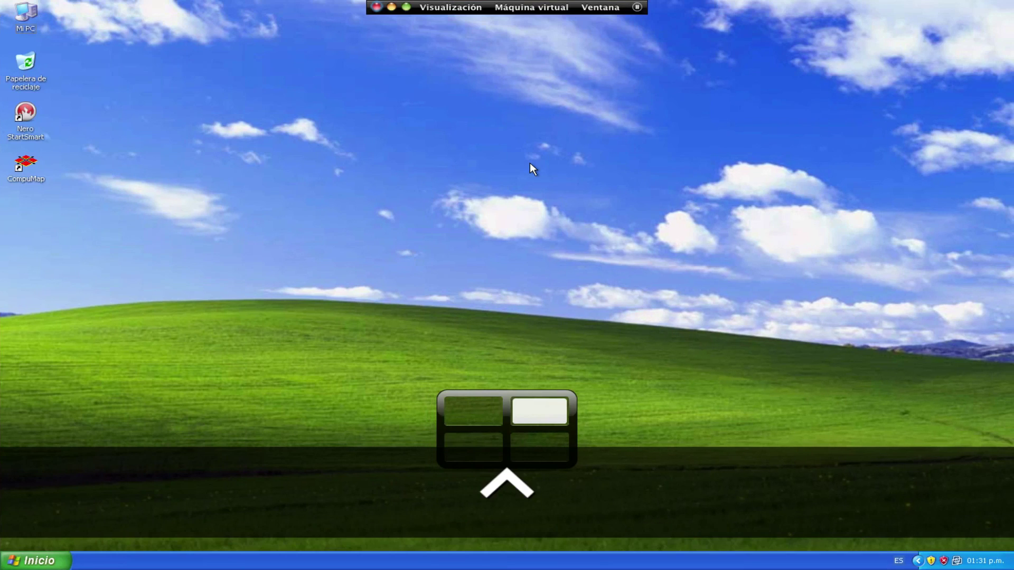
left_click(45, 560)
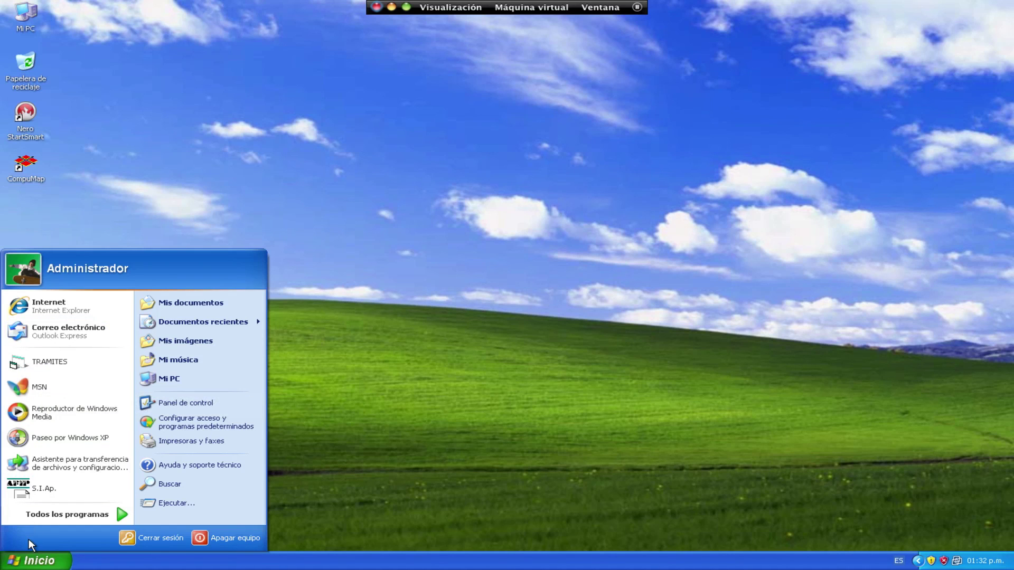
key("Escape")
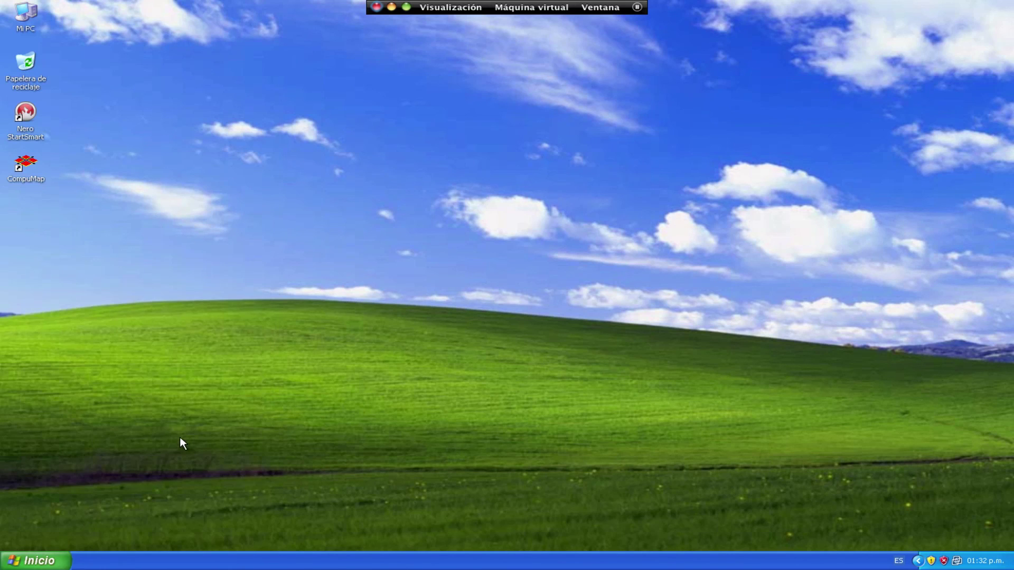
key("ctrl+Left")
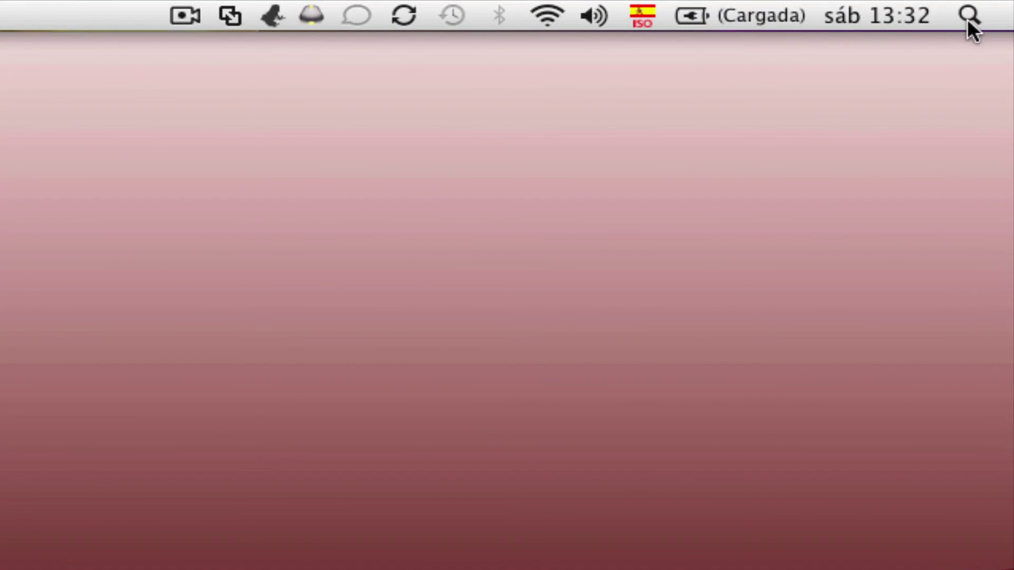
Step: Show and dismiss the Spotlight search field, and open it again ready for a search
left_click(968, 20)
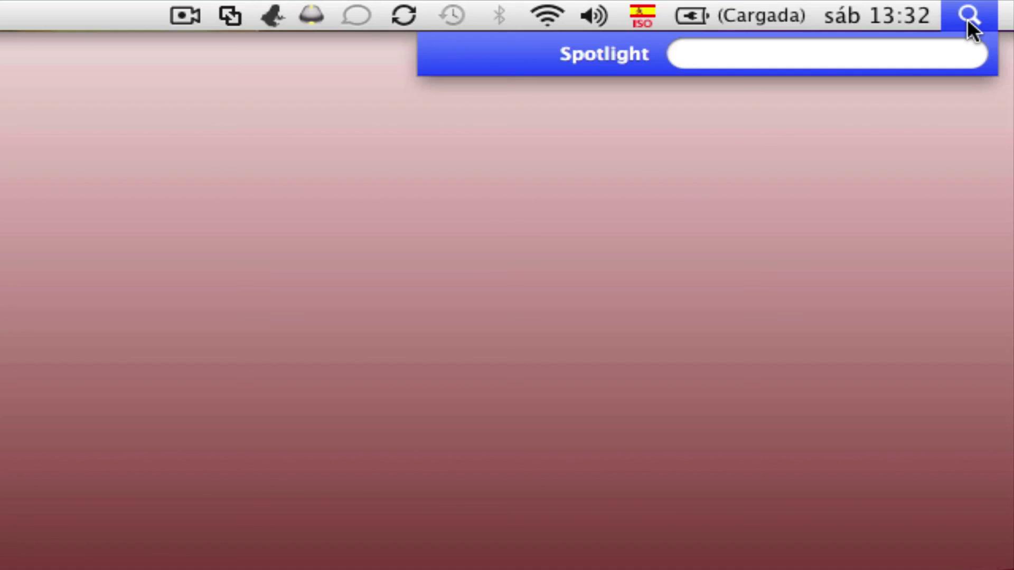
left_click(970, 13)
left_click(969, 12)
left_click(968, 8)
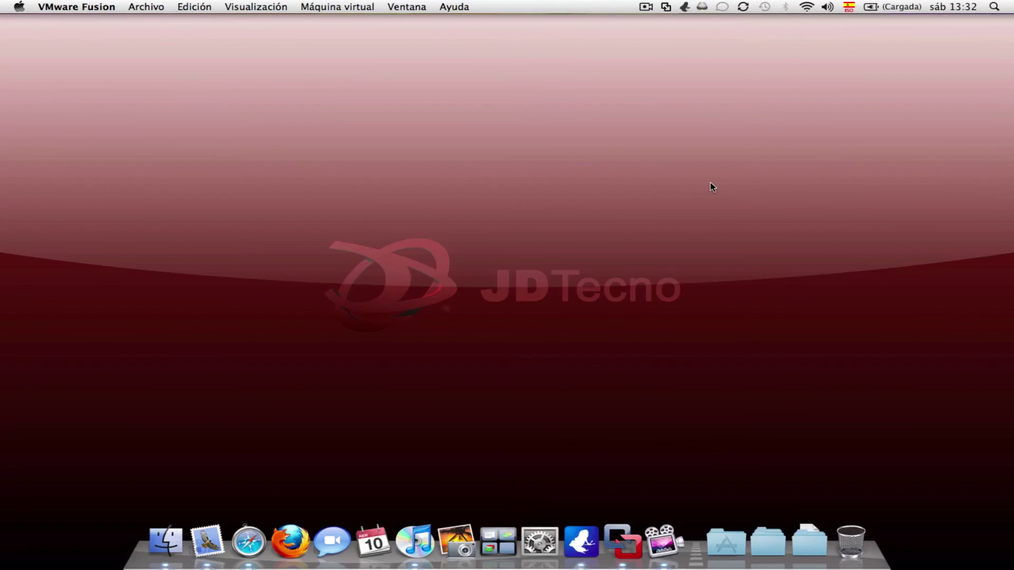
key("super+space")
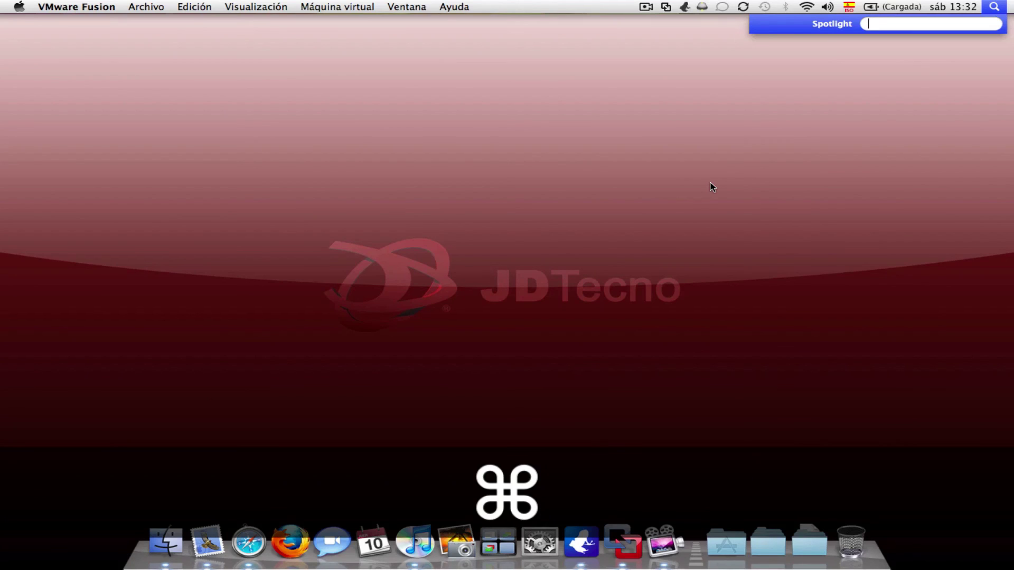